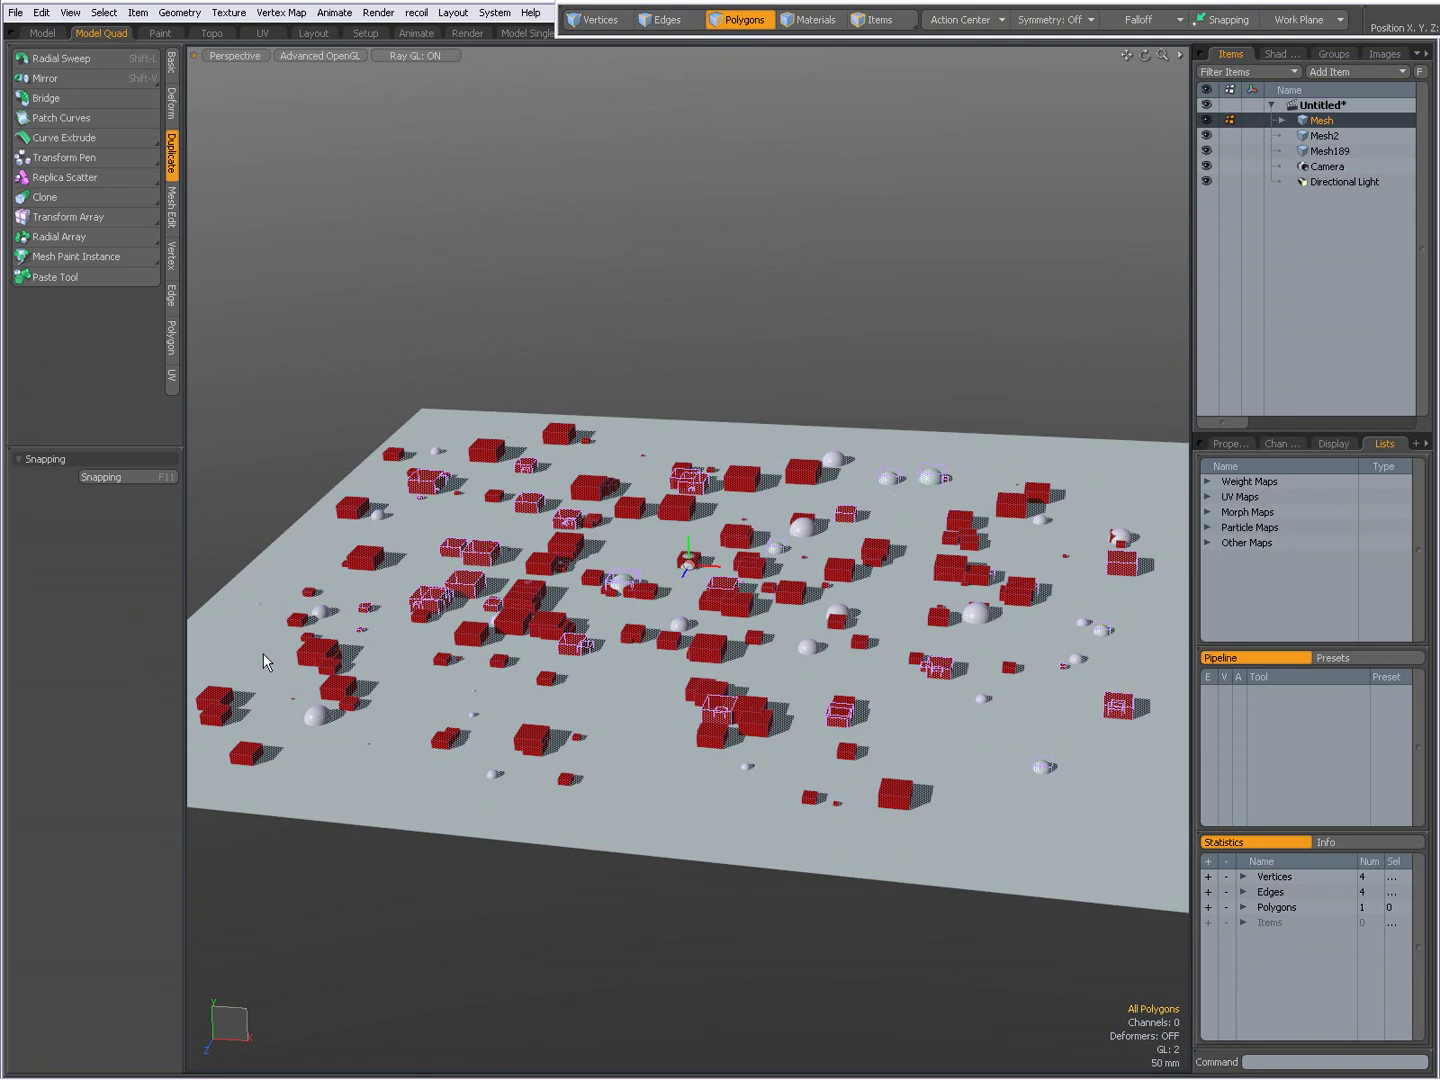
# Step: Look over the Mesh Paint variants and close the list without choosing one
pyautogui.click(61, 262)
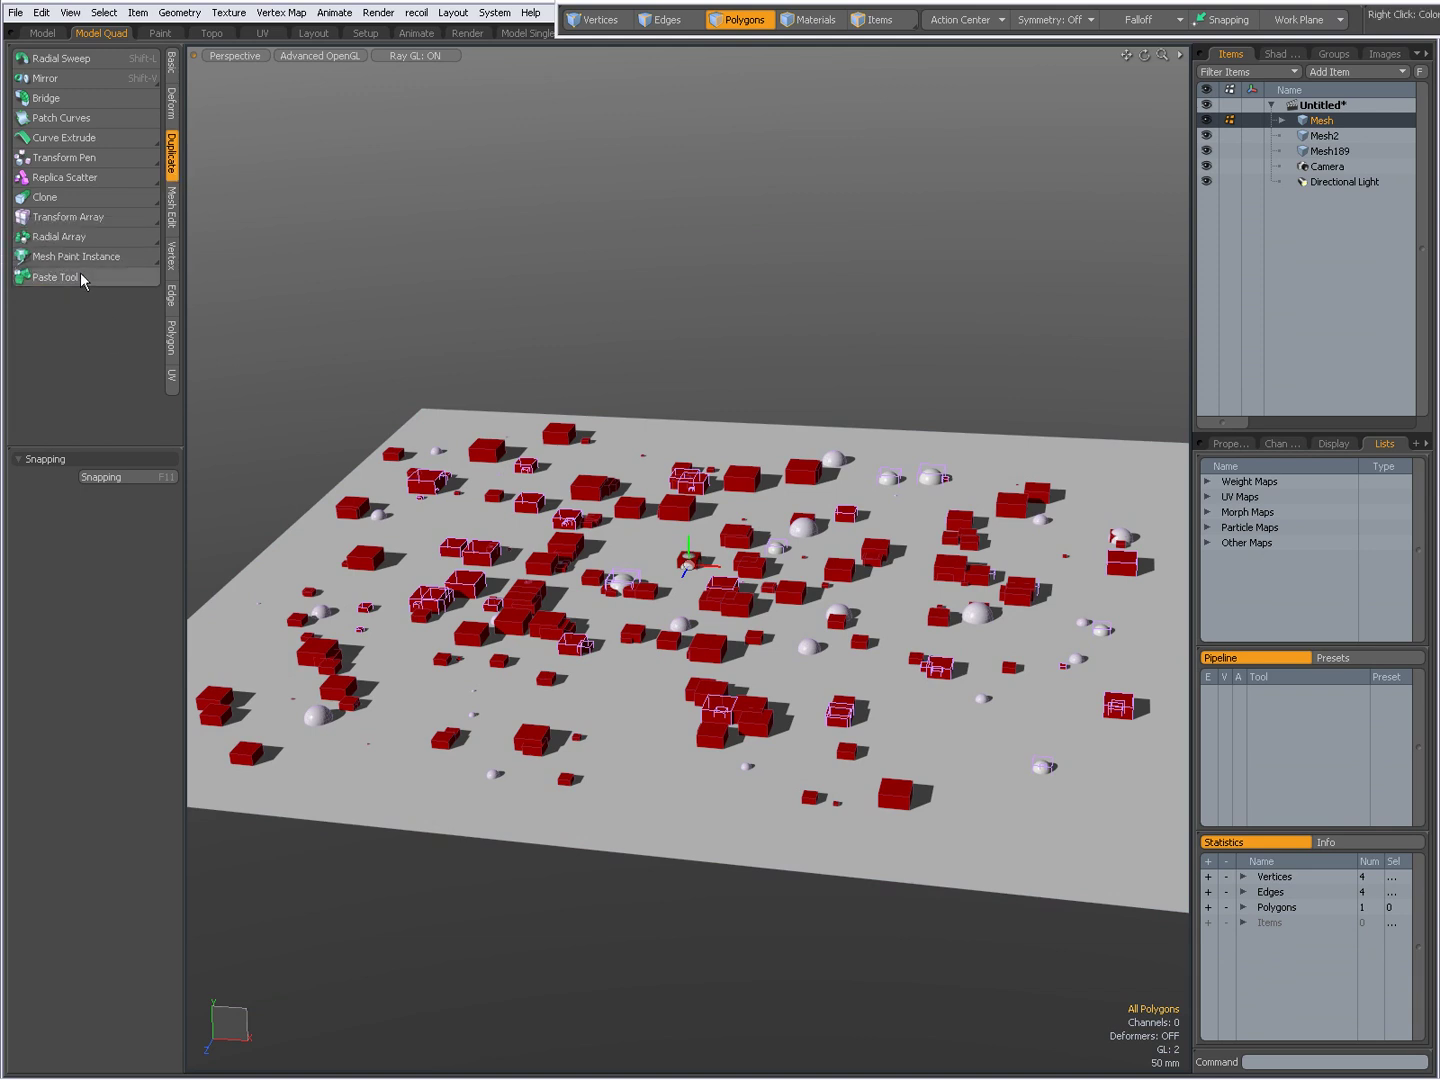
pyautogui.click(61, 256)
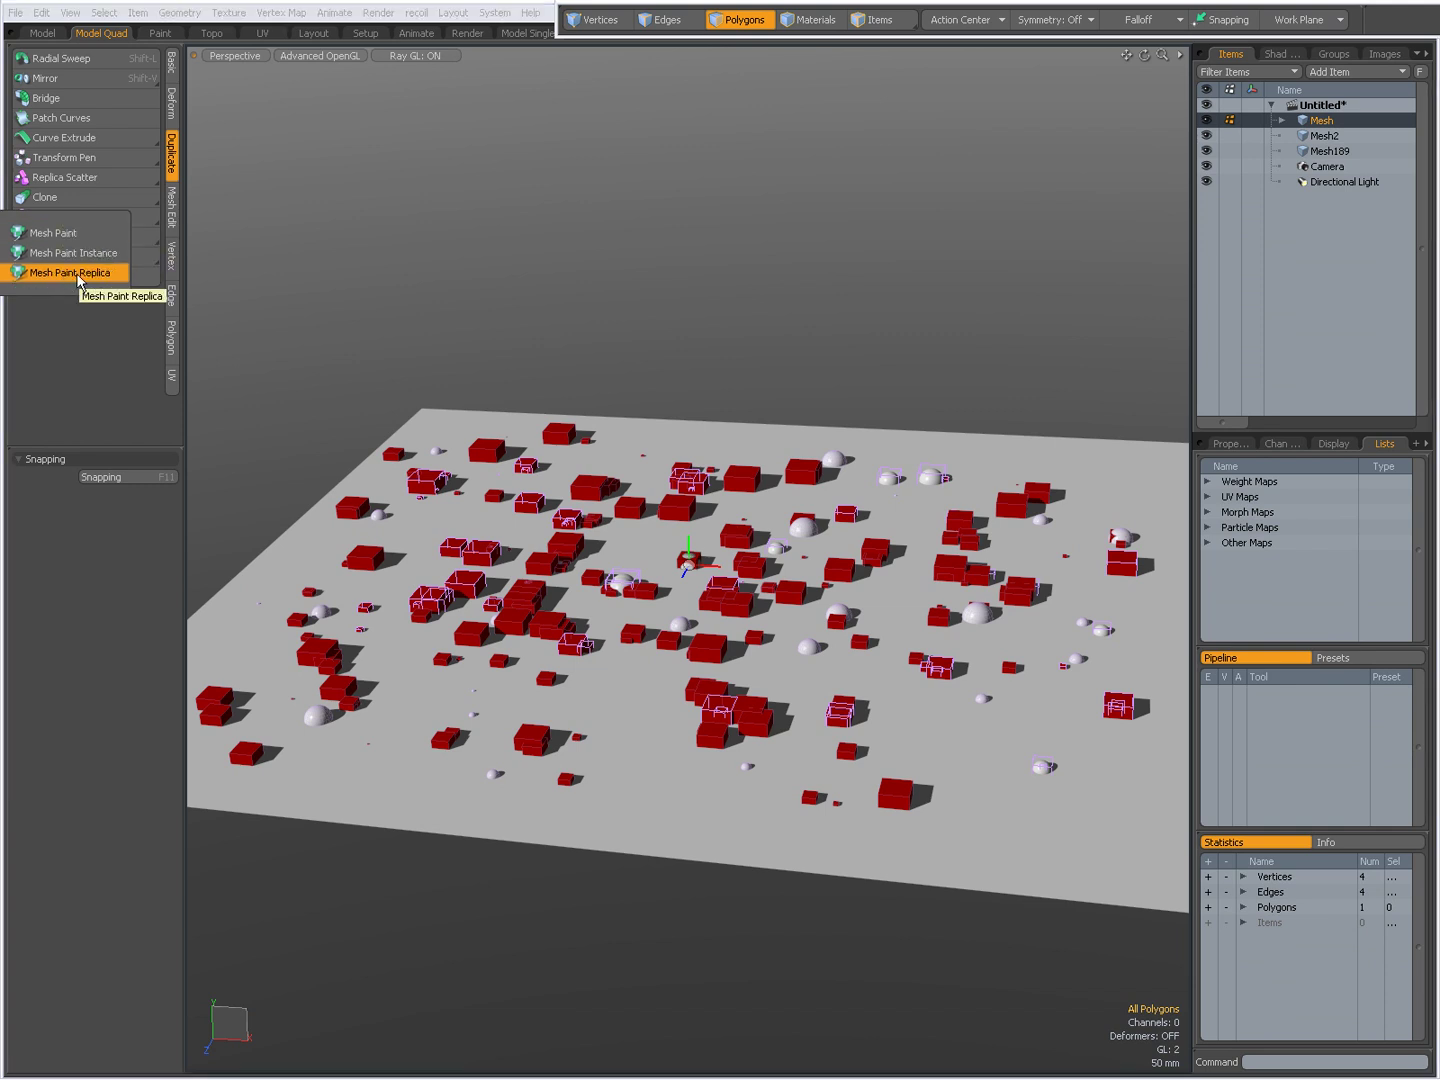
pyautogui.click(69, 345)
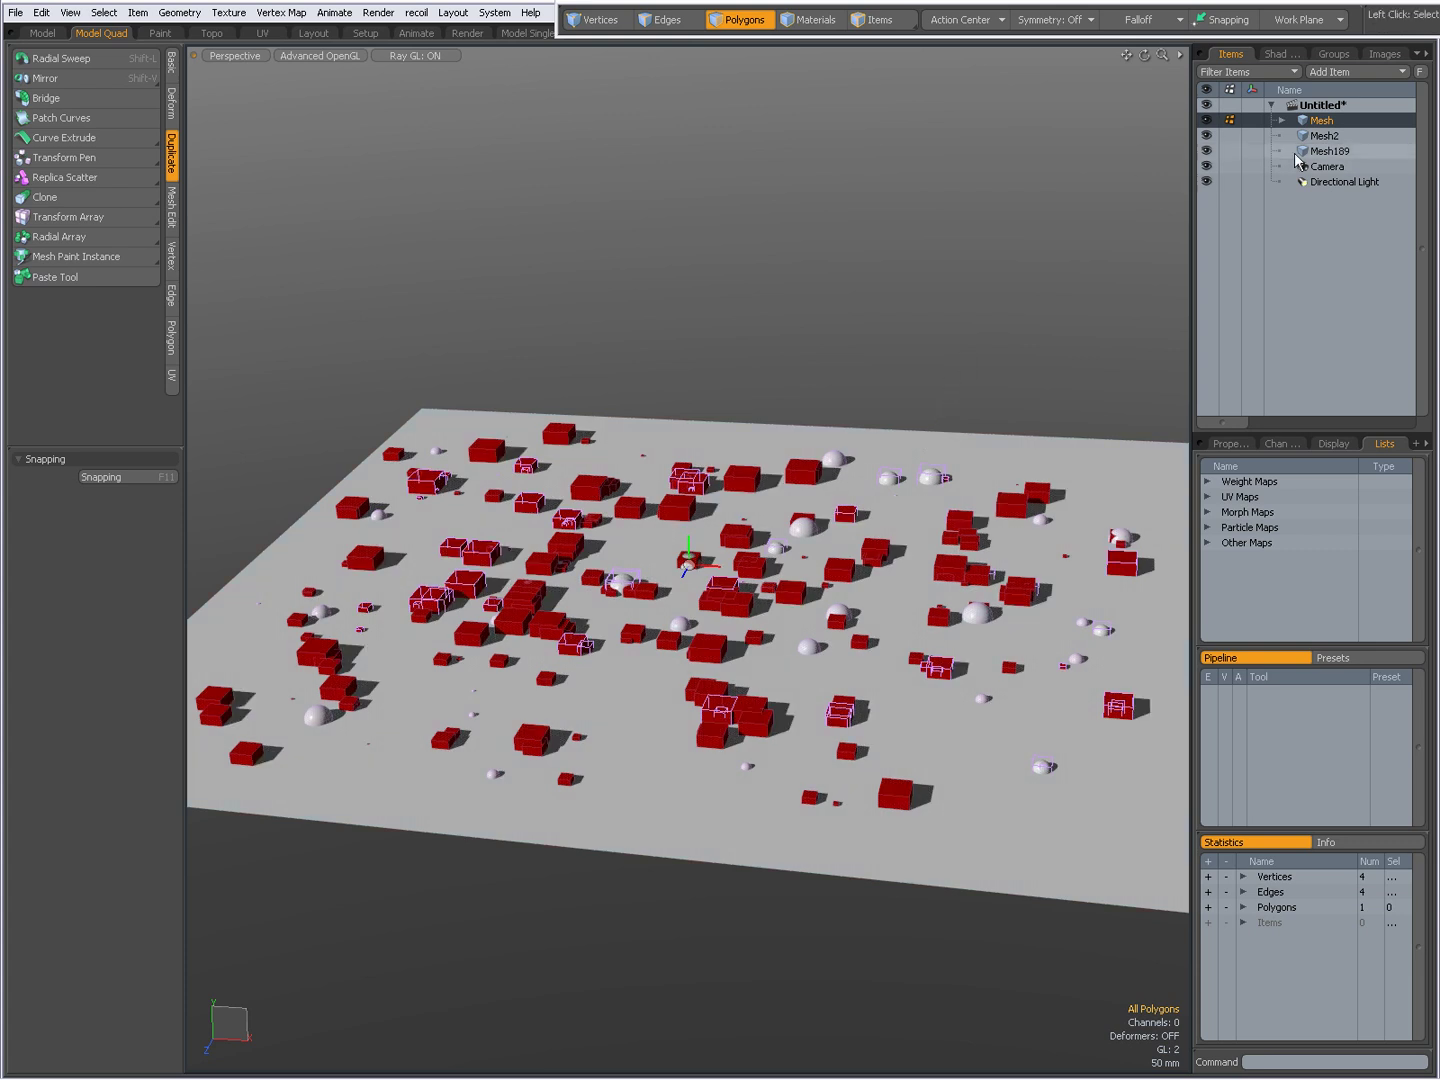
# Step: Inspect Mesh2 and Mesh189, switch the viewport to plain Shaded, then select Mesh2
pyautogui.click(1326, 135)
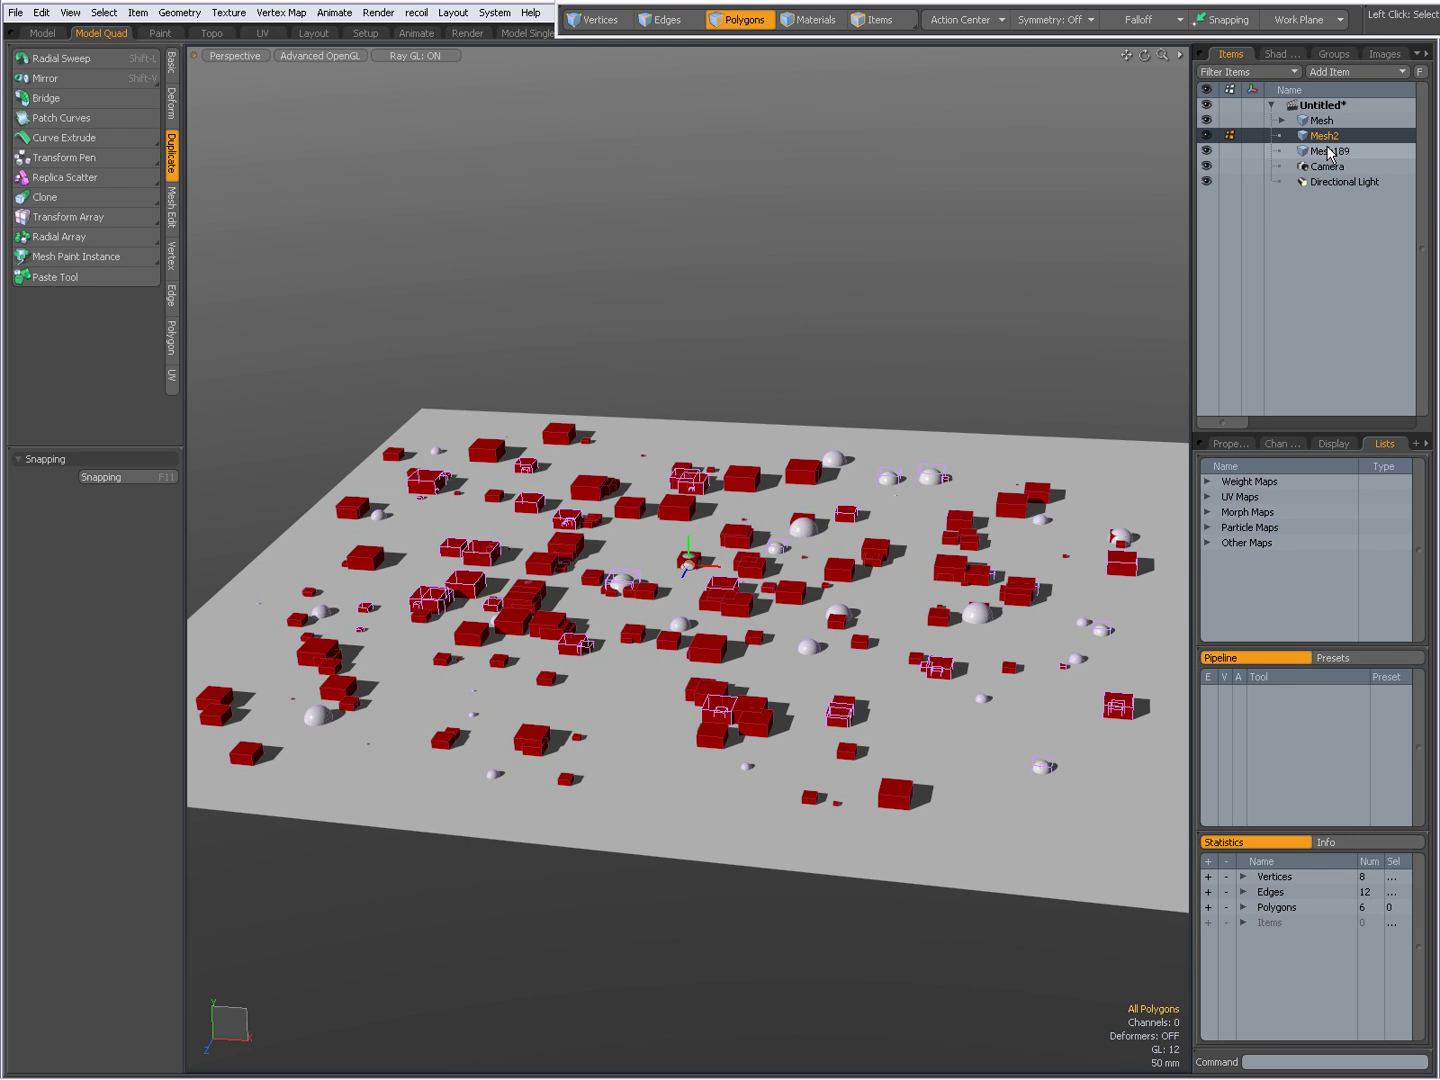
pyautogui.click(1329, 151)
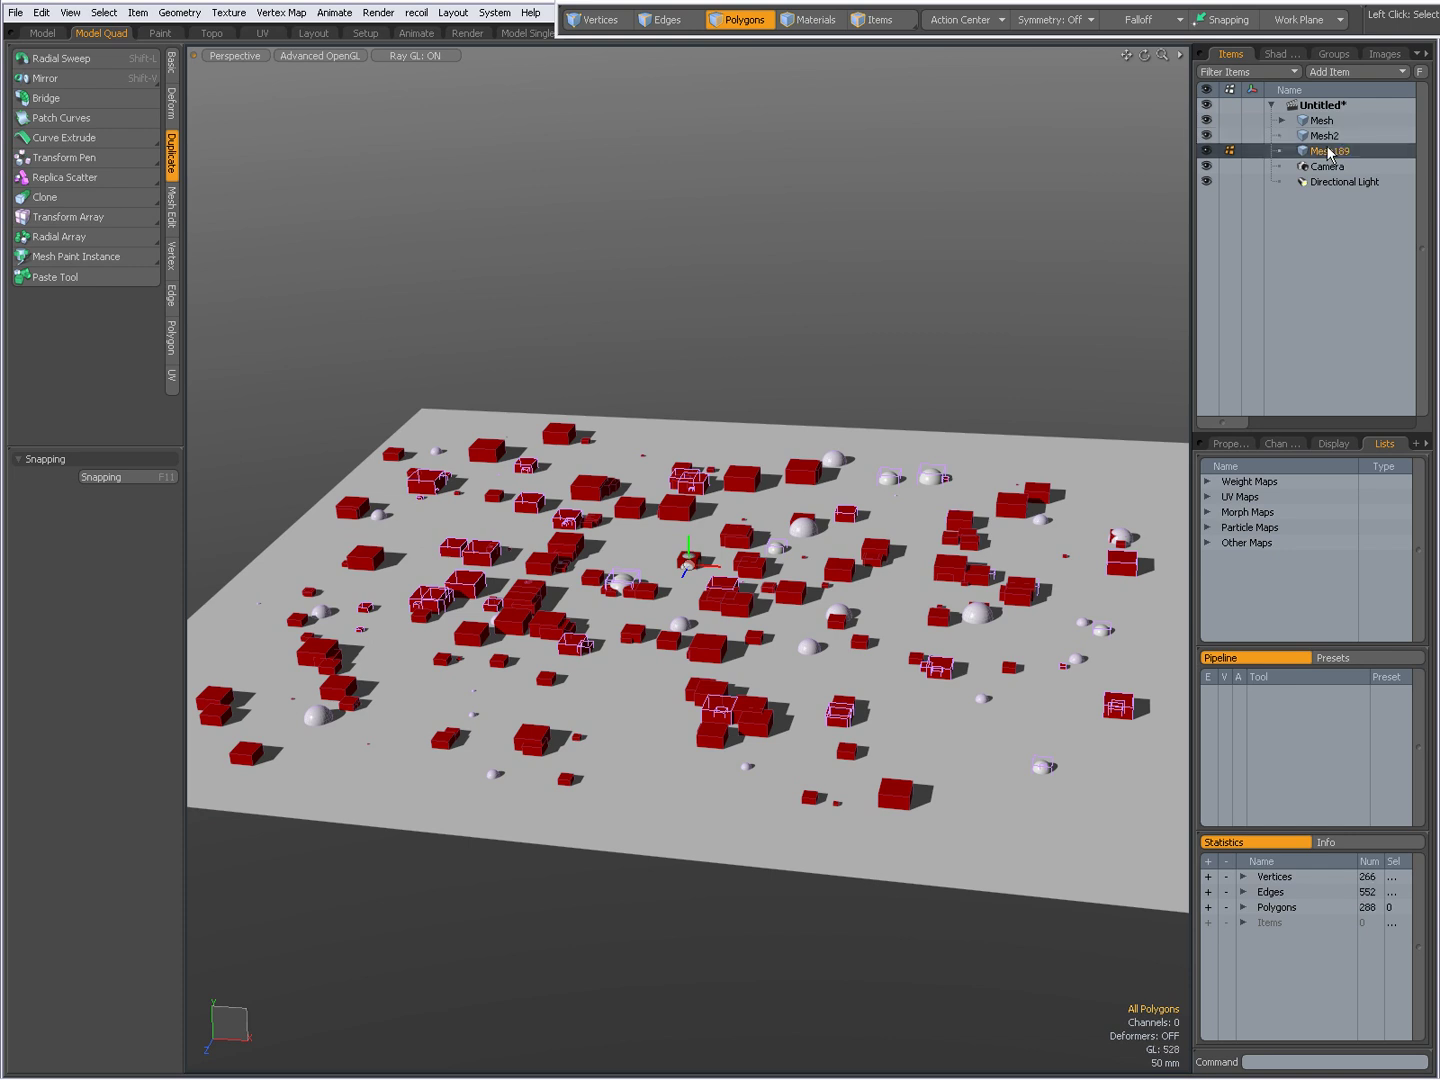
pyautogui.click(405, 55)
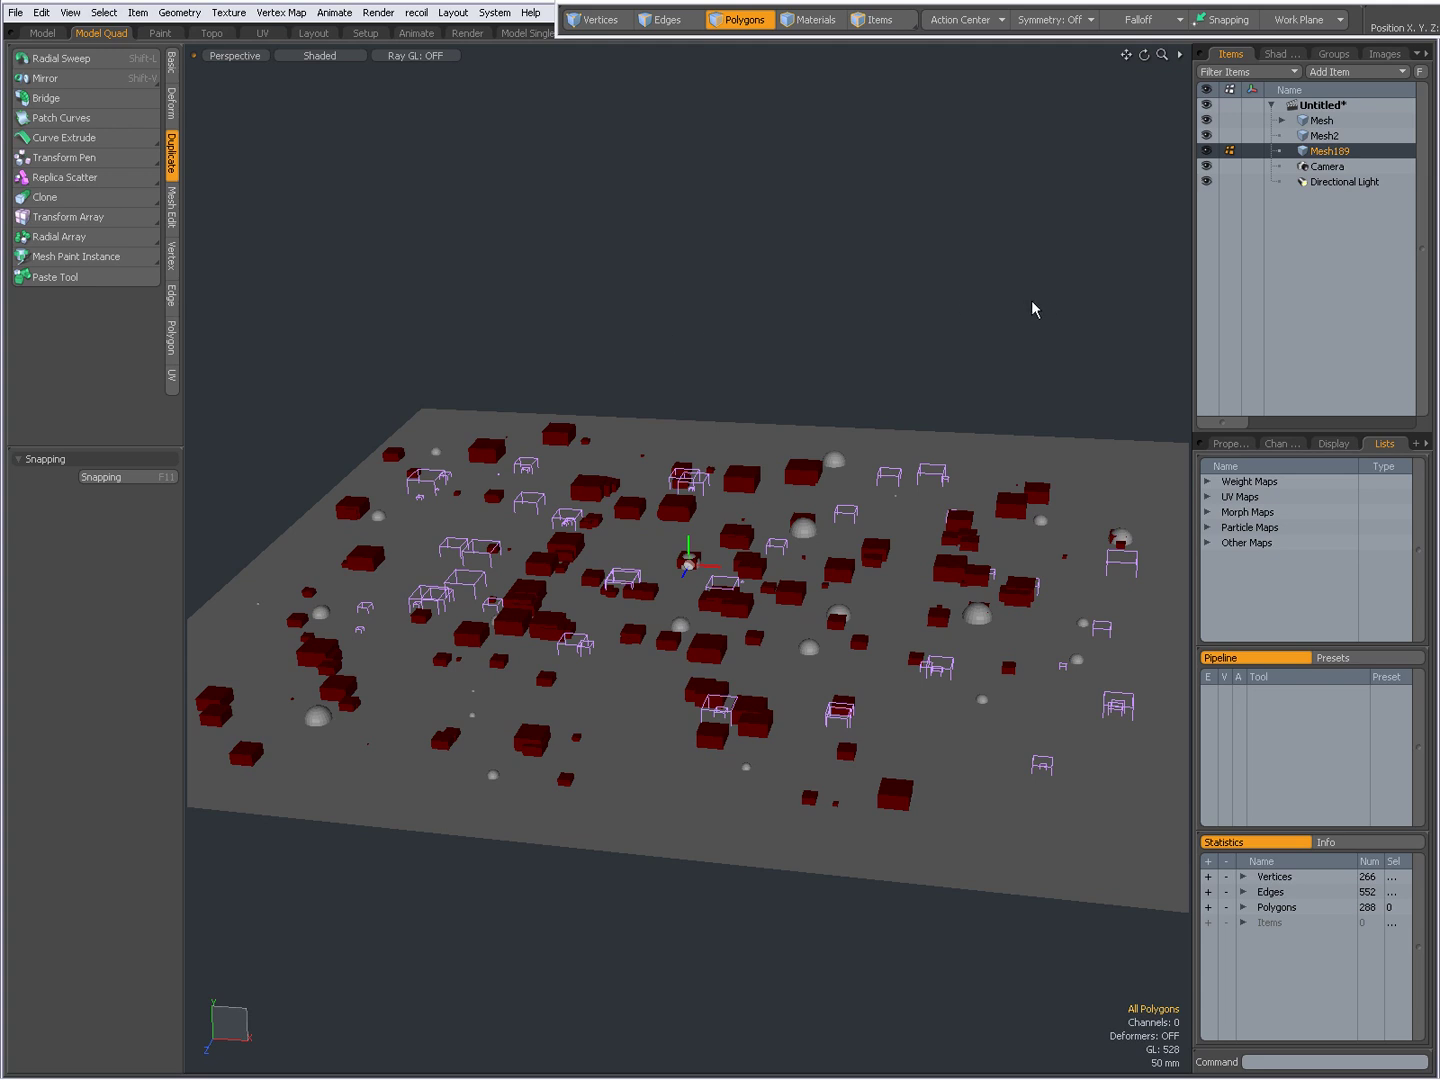
pyautogui.click(1318, 137)
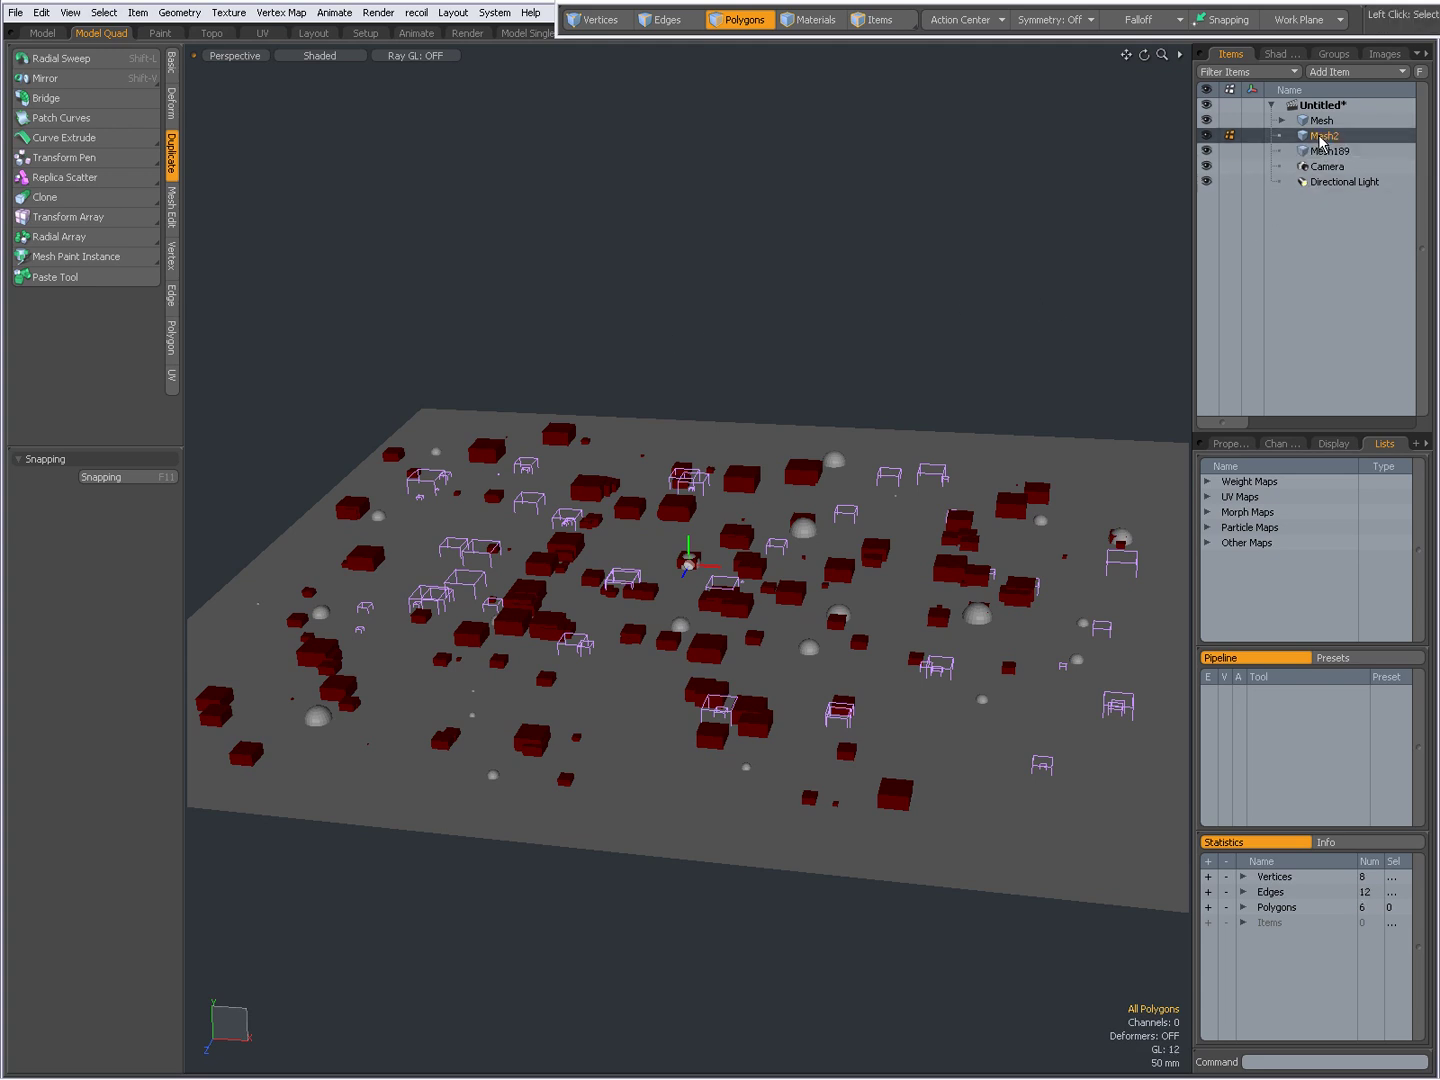
# Step: Delete the floor Mesh item along with all its painted child copies
pyautogui.click(1321, 122)
pyautogui.press('Delete')
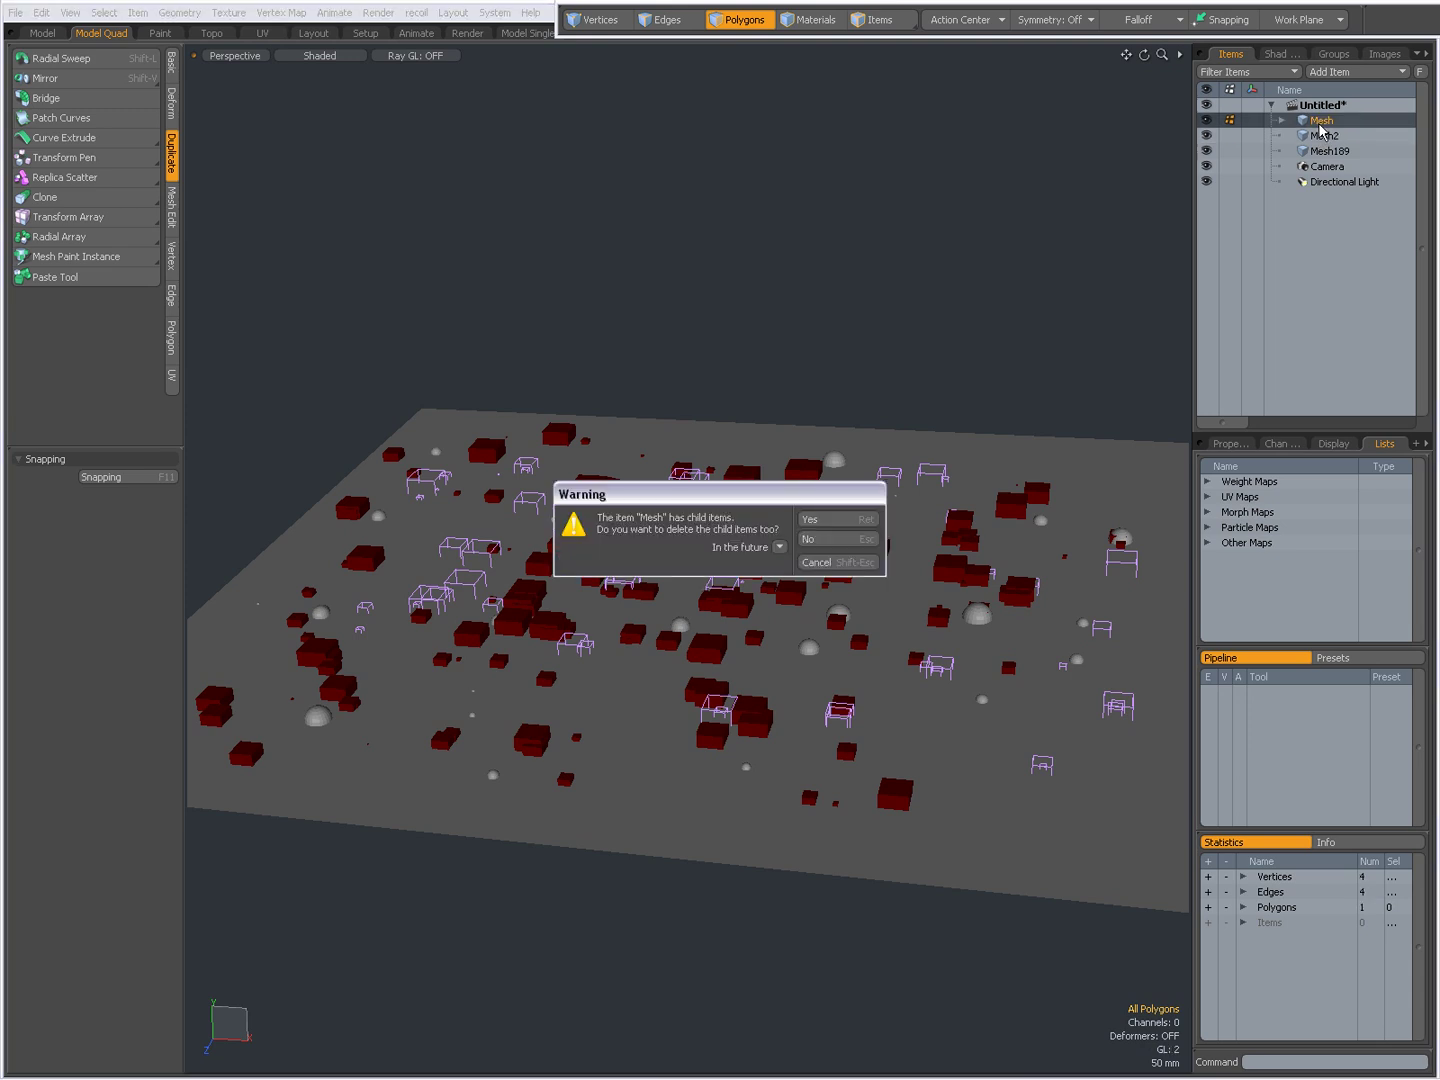
pyautogui.click(816, 500)
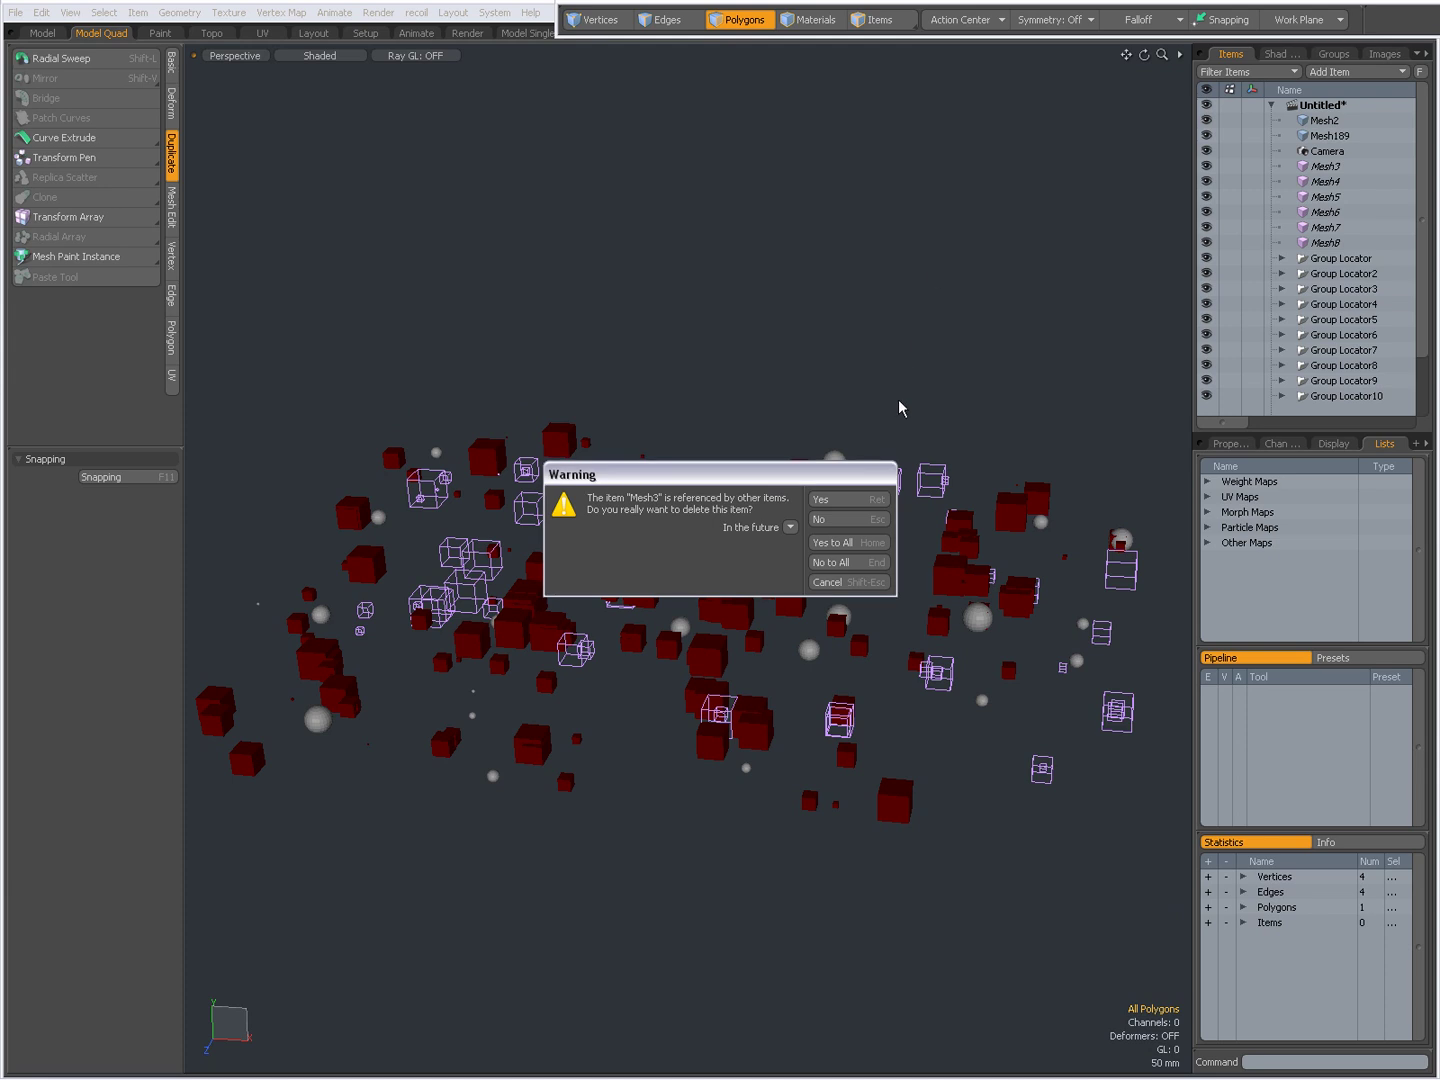
pyautogui.click(856, 543)
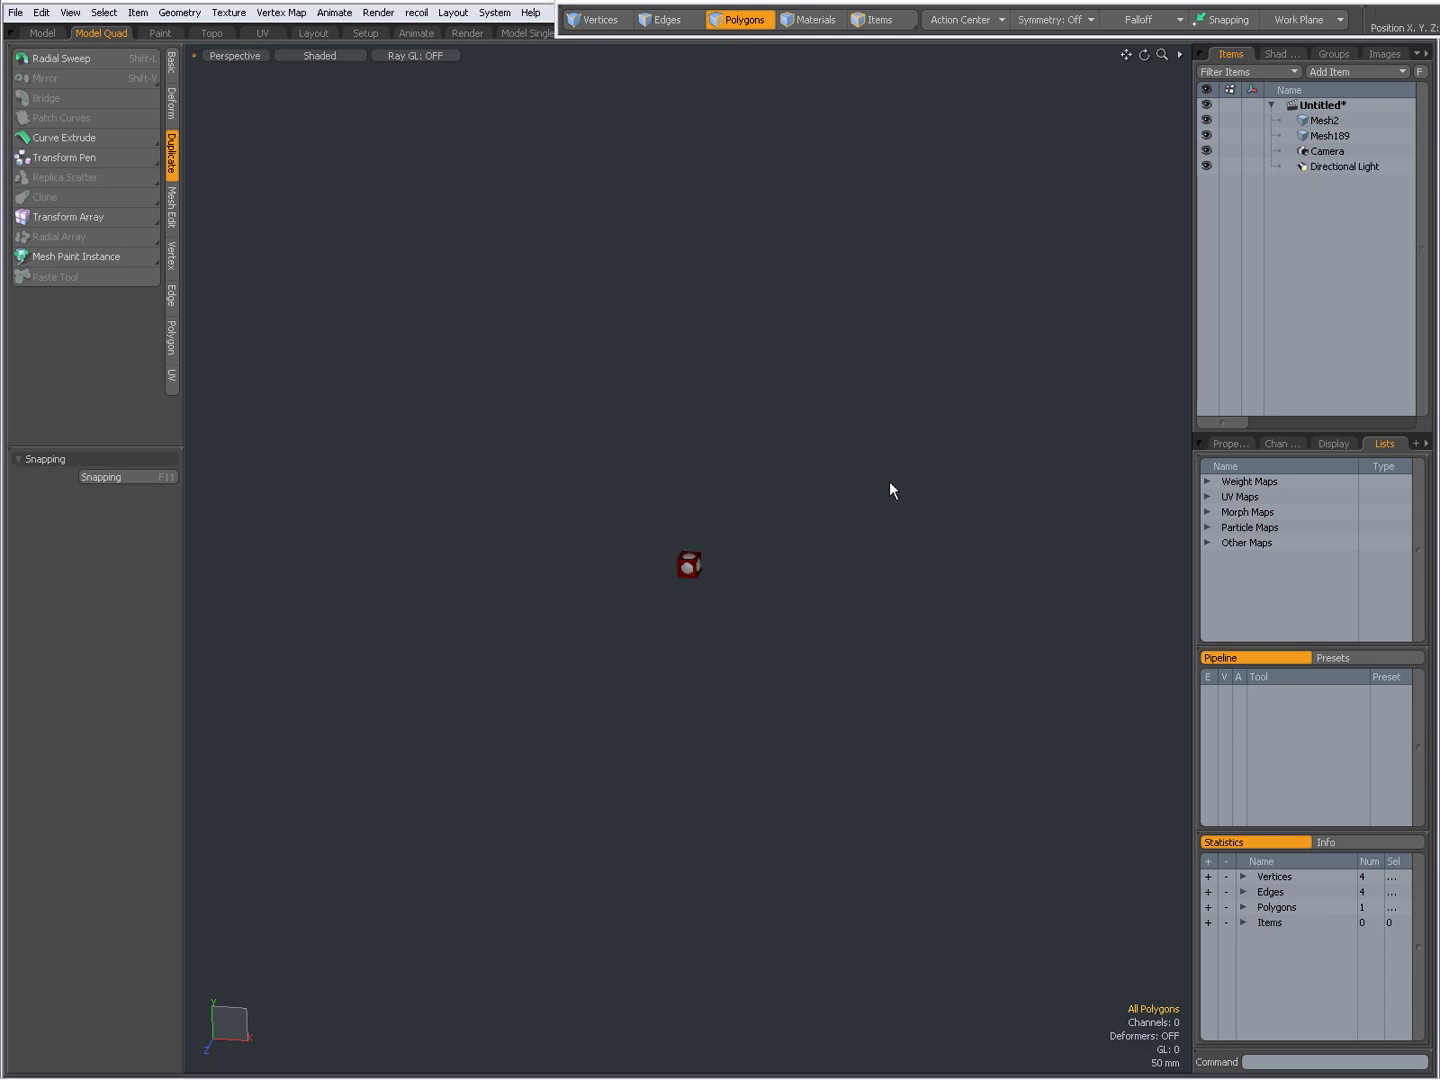
# Step: Hide the Mesh2 cube and Mesh189 sphere source items
pyautogui.click(1206, 135)
pyautogui.click(1314, 120)
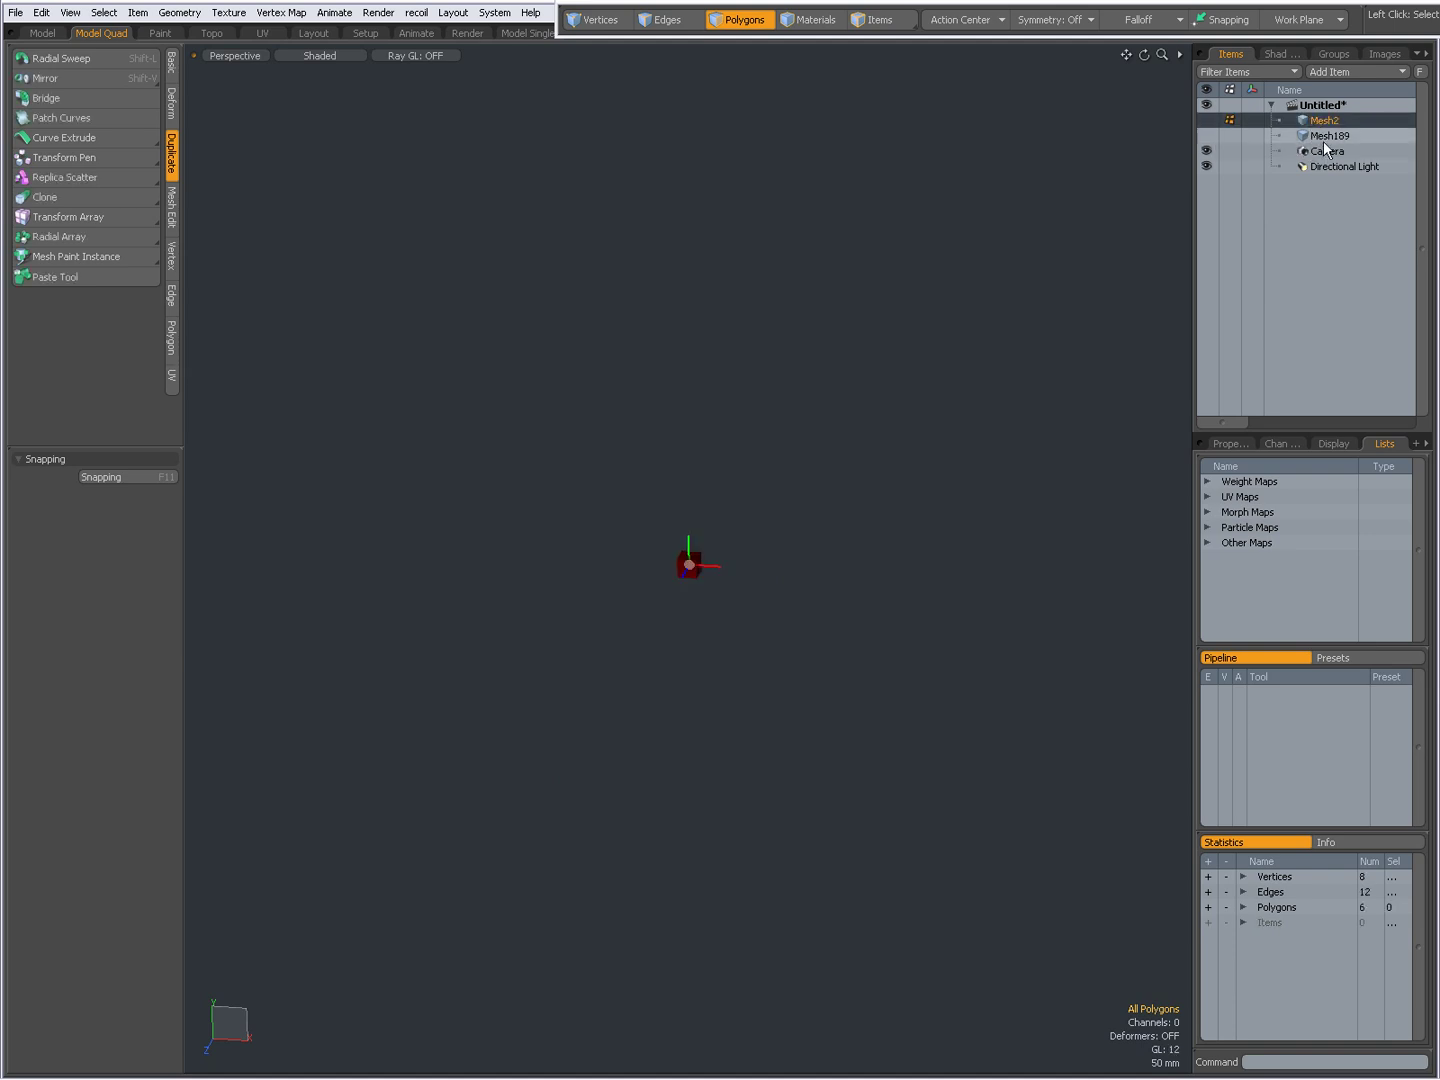
pyautogui.click(1322, 136)
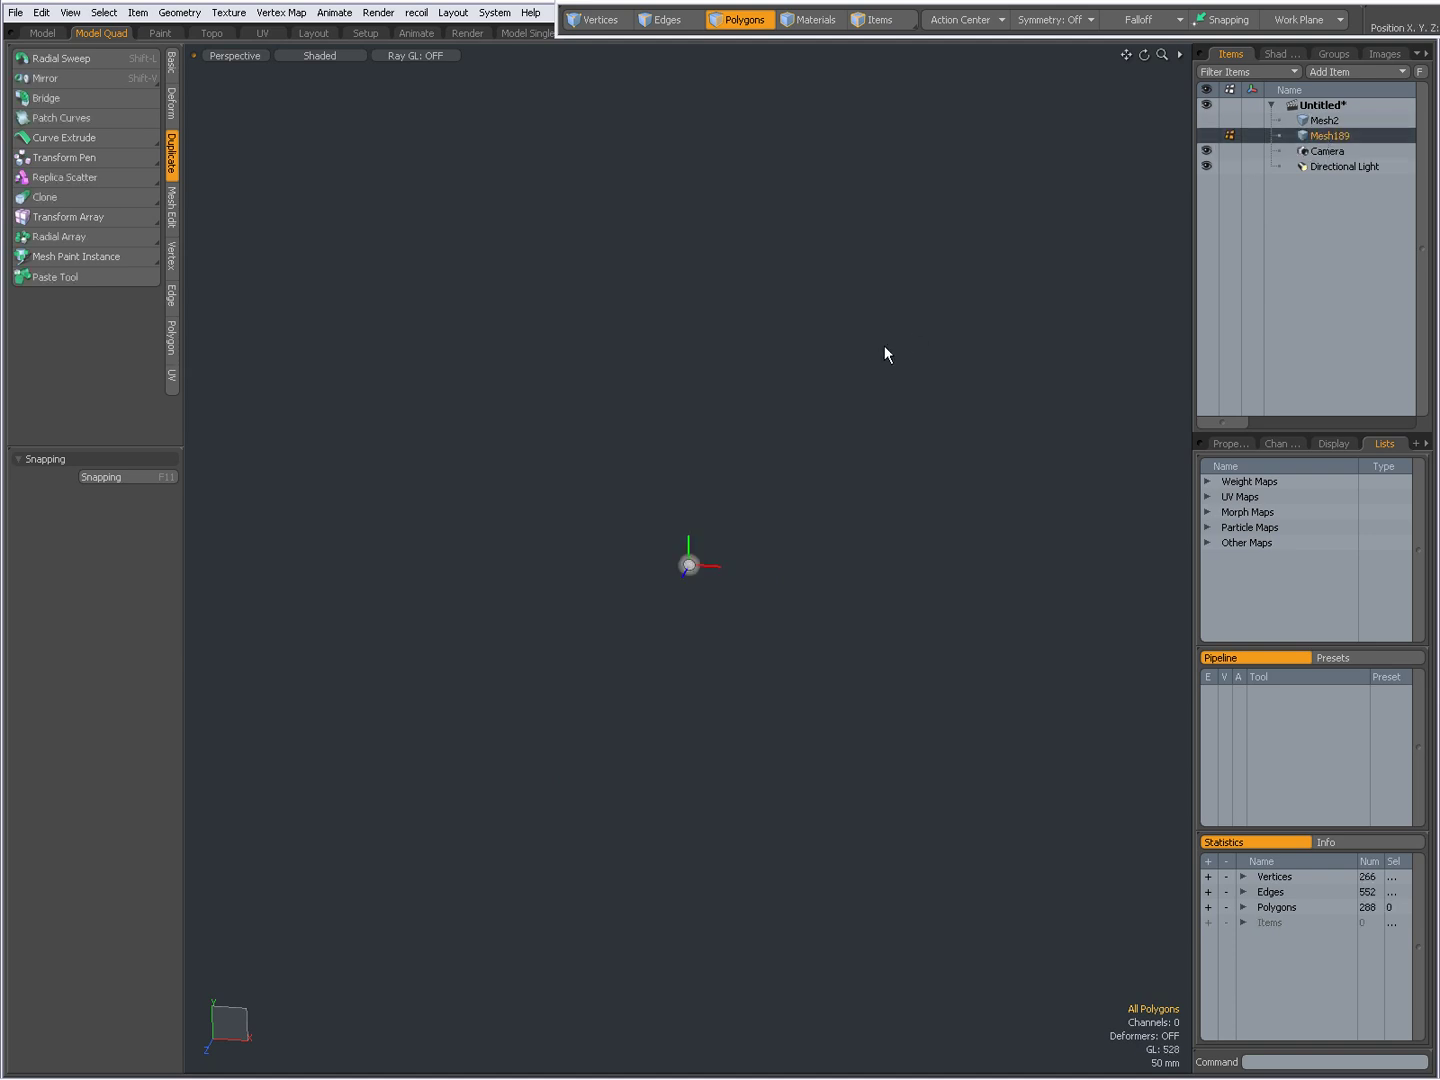
# Step: Add a new mesh item and draw a large flat box as the ground plane
pyautogui.press('n')
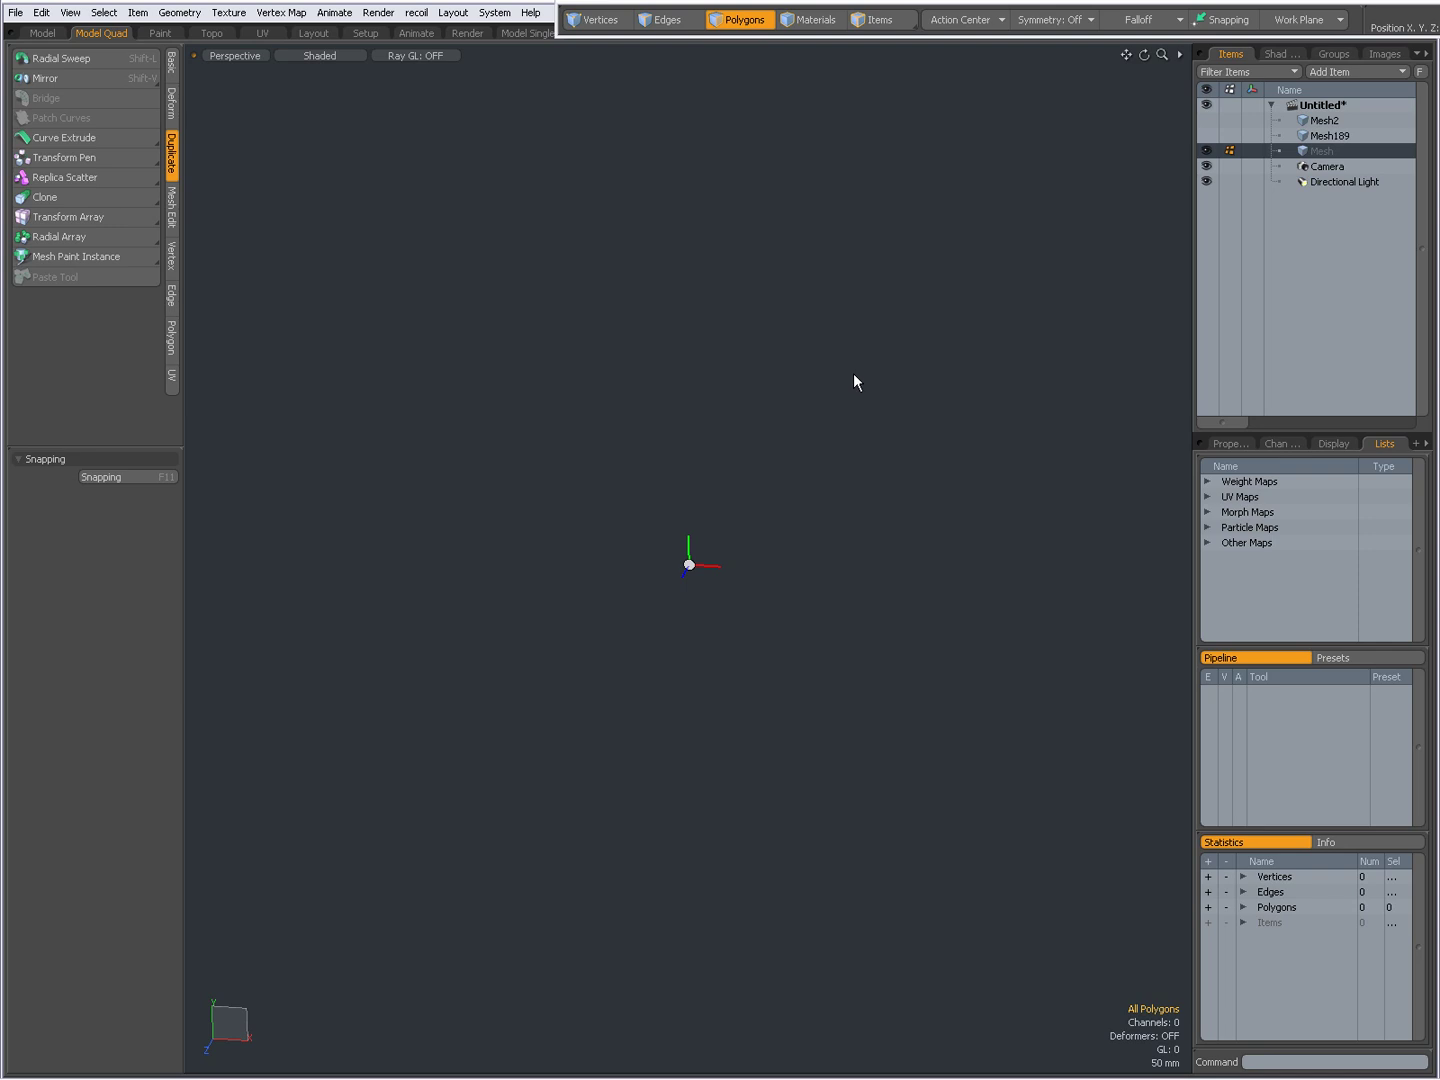
pyautogui.click(173, 68)
pyautogui.keyDown('alt'); pyautogui.moveTo(676, 520); pyautogui.dragTo(555, 721); pyautogui.keyUp('alt')
pyautogui.click(28, 65)
pyautogui.moveTo(434, 305); pyautogui.dragTo(359, 240)
pyautogui.press('space')
# Step: Orbit to an oblique view of the ground plane and bring up the Duplicate tools
pyautogui.keyDown('alt'); pyautogui.moveTo(610, 518); pyautogui.dragTo(836, 495); pyautogui.keyUp('alt')
pyautogui.press('3')
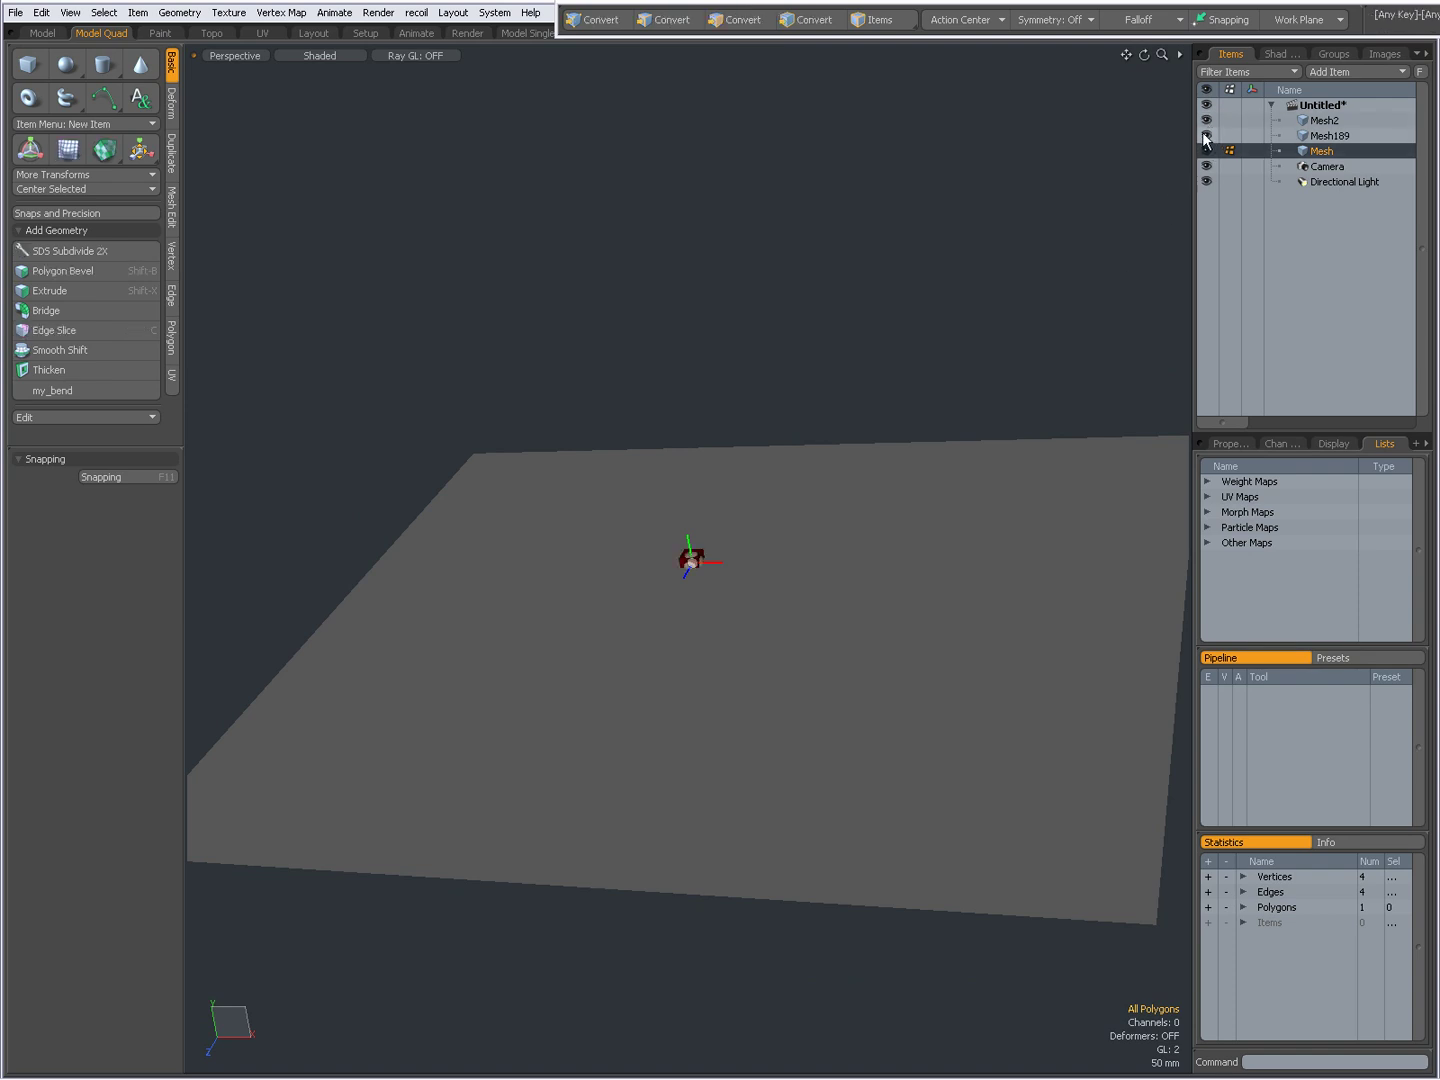
pyautogui.keyDown('alt'); pyautogui.moveTo(990, 339); pyautogui.dragTo(968, 371); pyautogui.keyUp('alt')
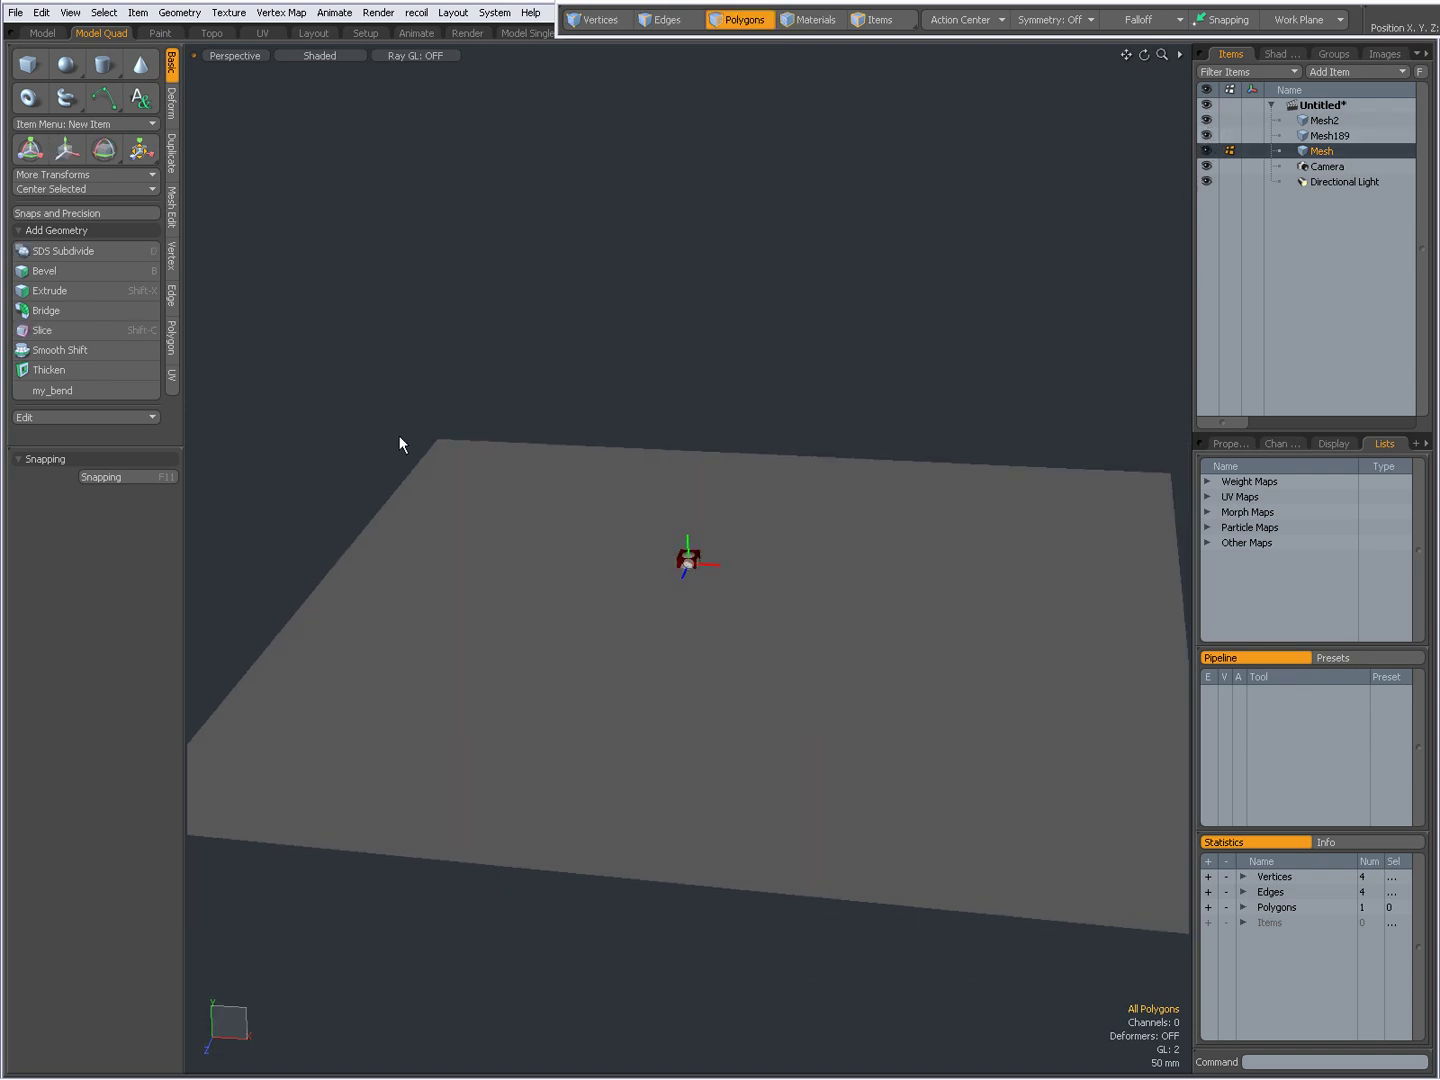
pyautogui.click(171, 158)
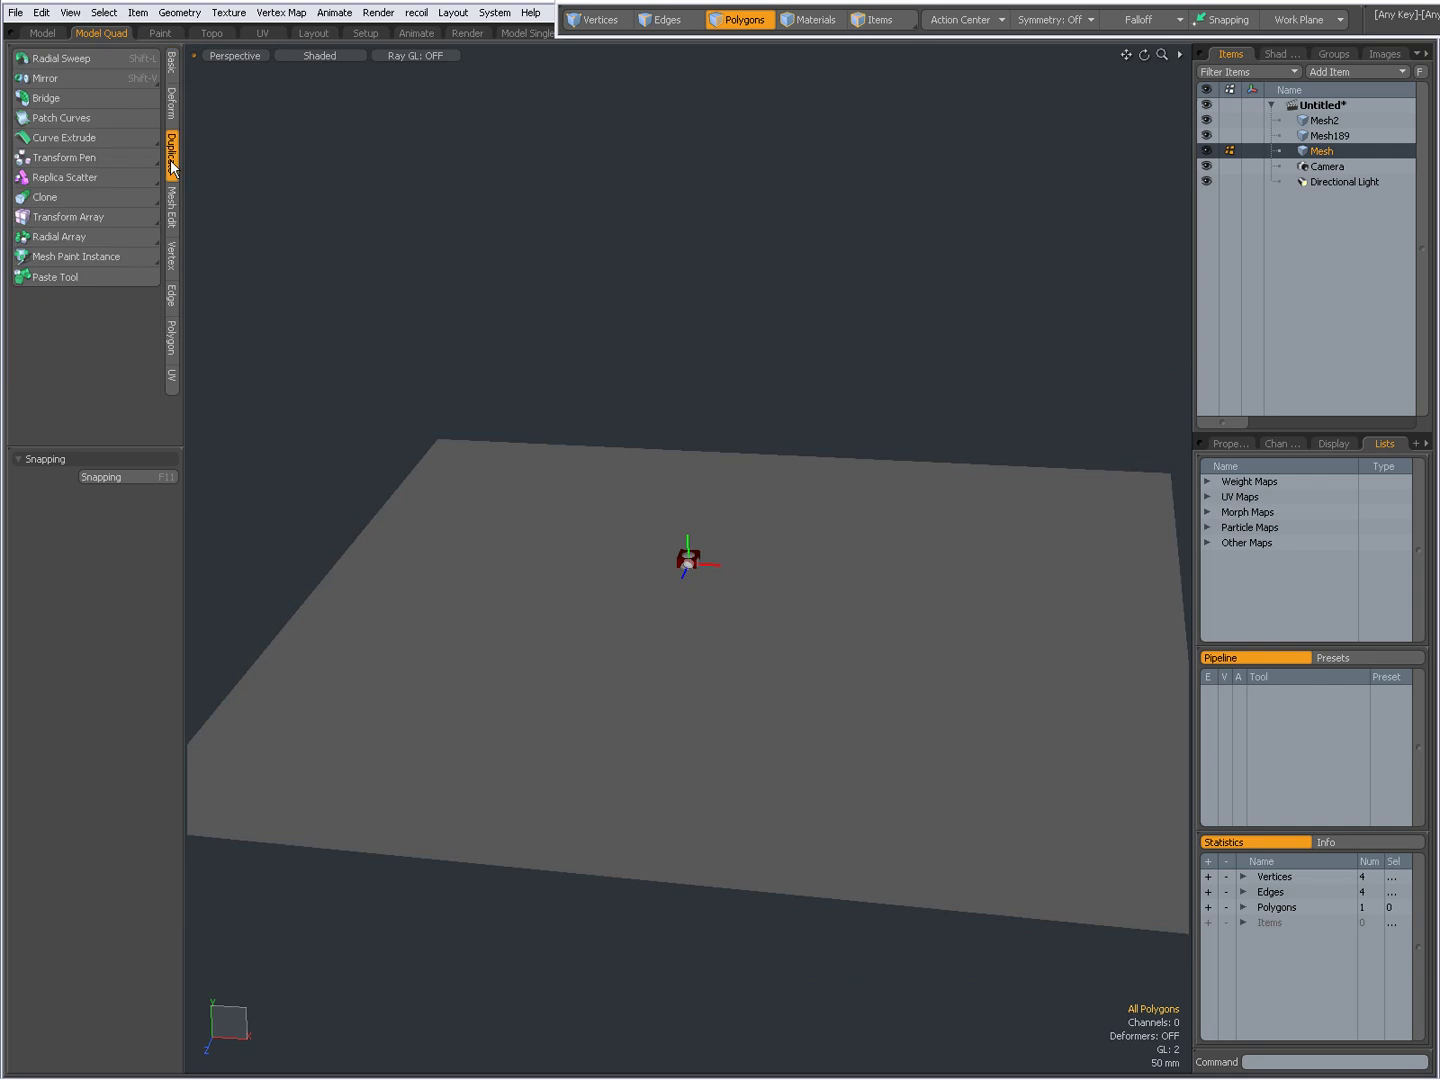
# Step: Activate plain Mesh Paint and place three red cubes on the ground plane
pyautogui.click(66, 255)
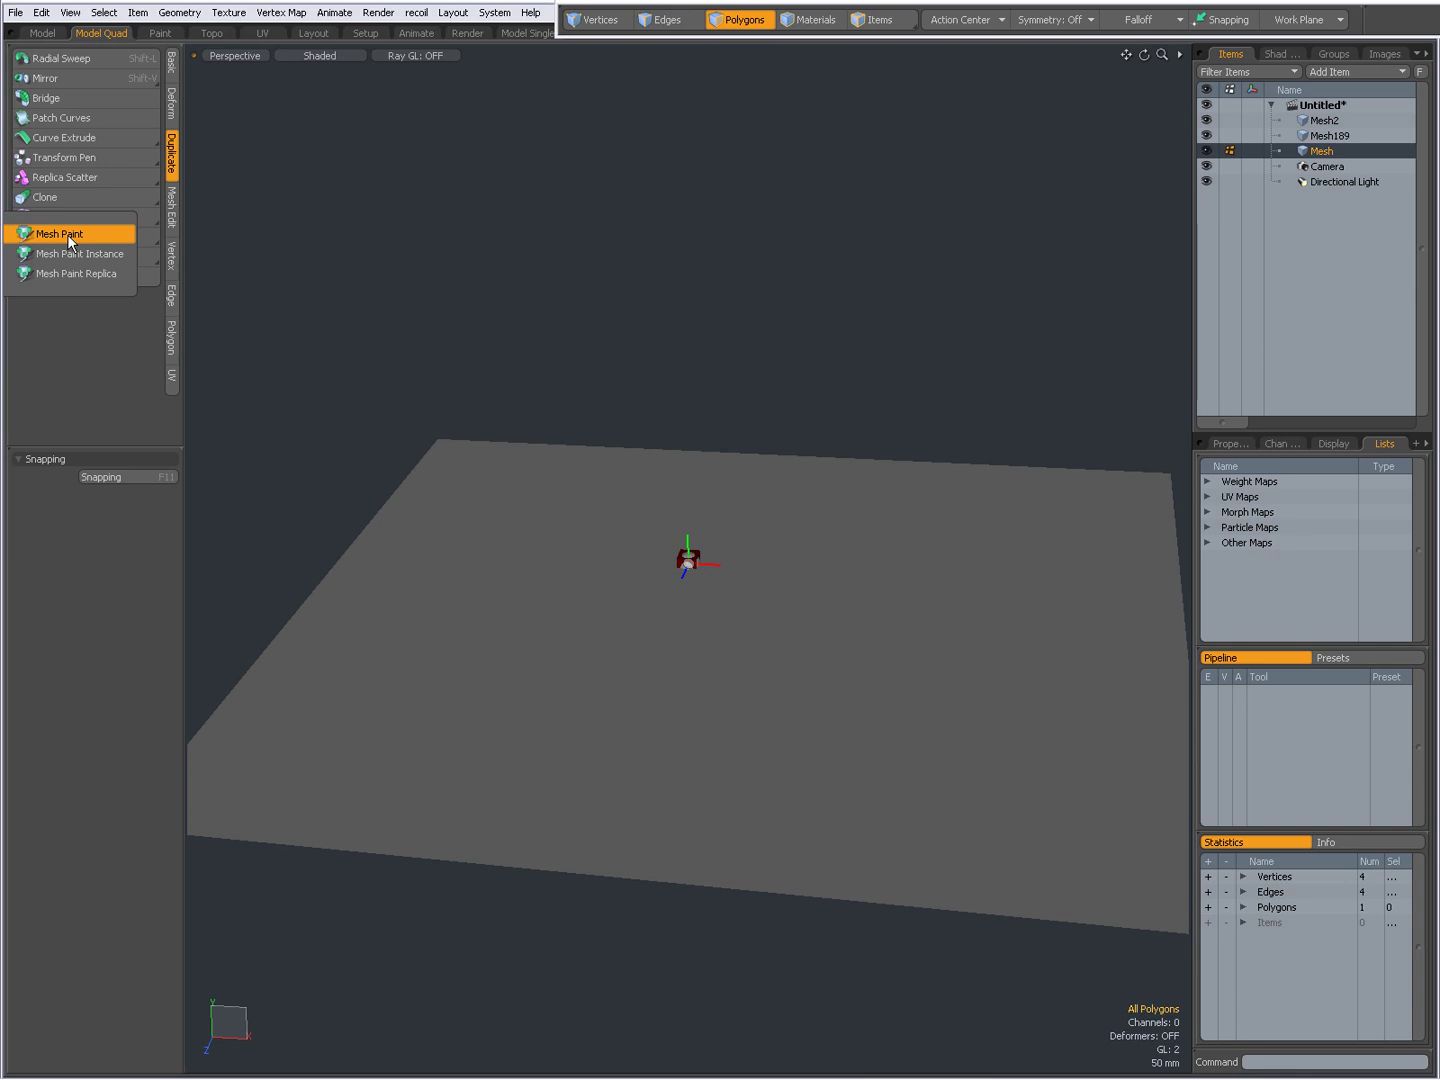
pyautogui.click(68, 234)
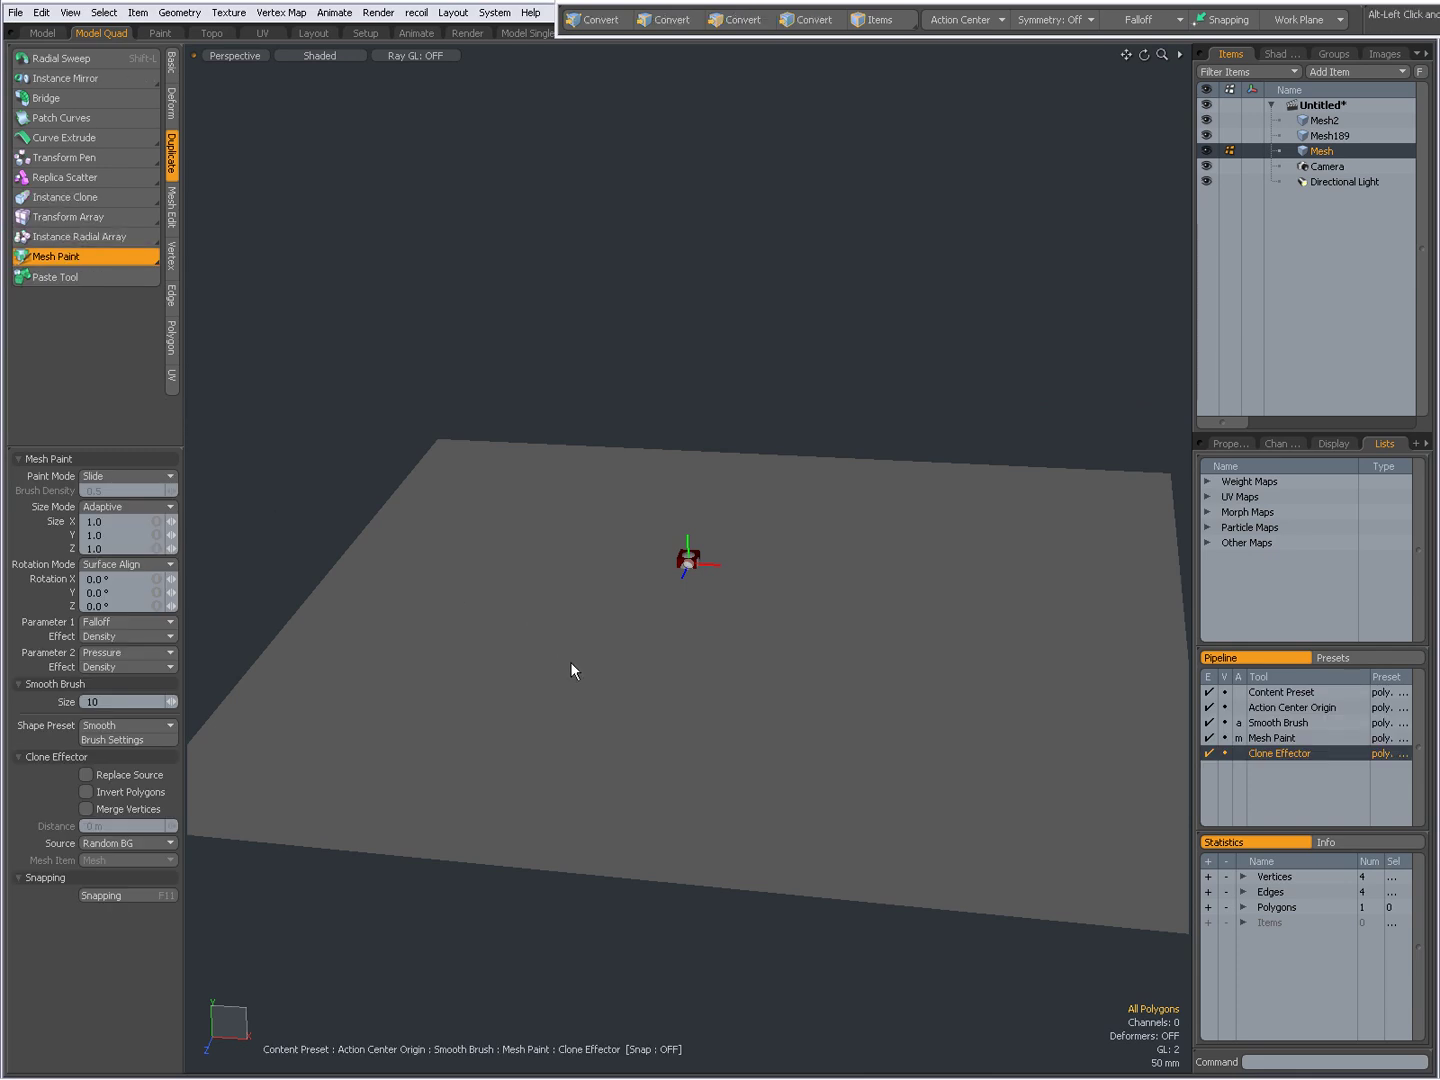
pyautogui.keyDown('alt'); pyautogui.moveTo(570, 661); pyautogui.dragTo(638, 697); pyautogui.keyUp('alt')
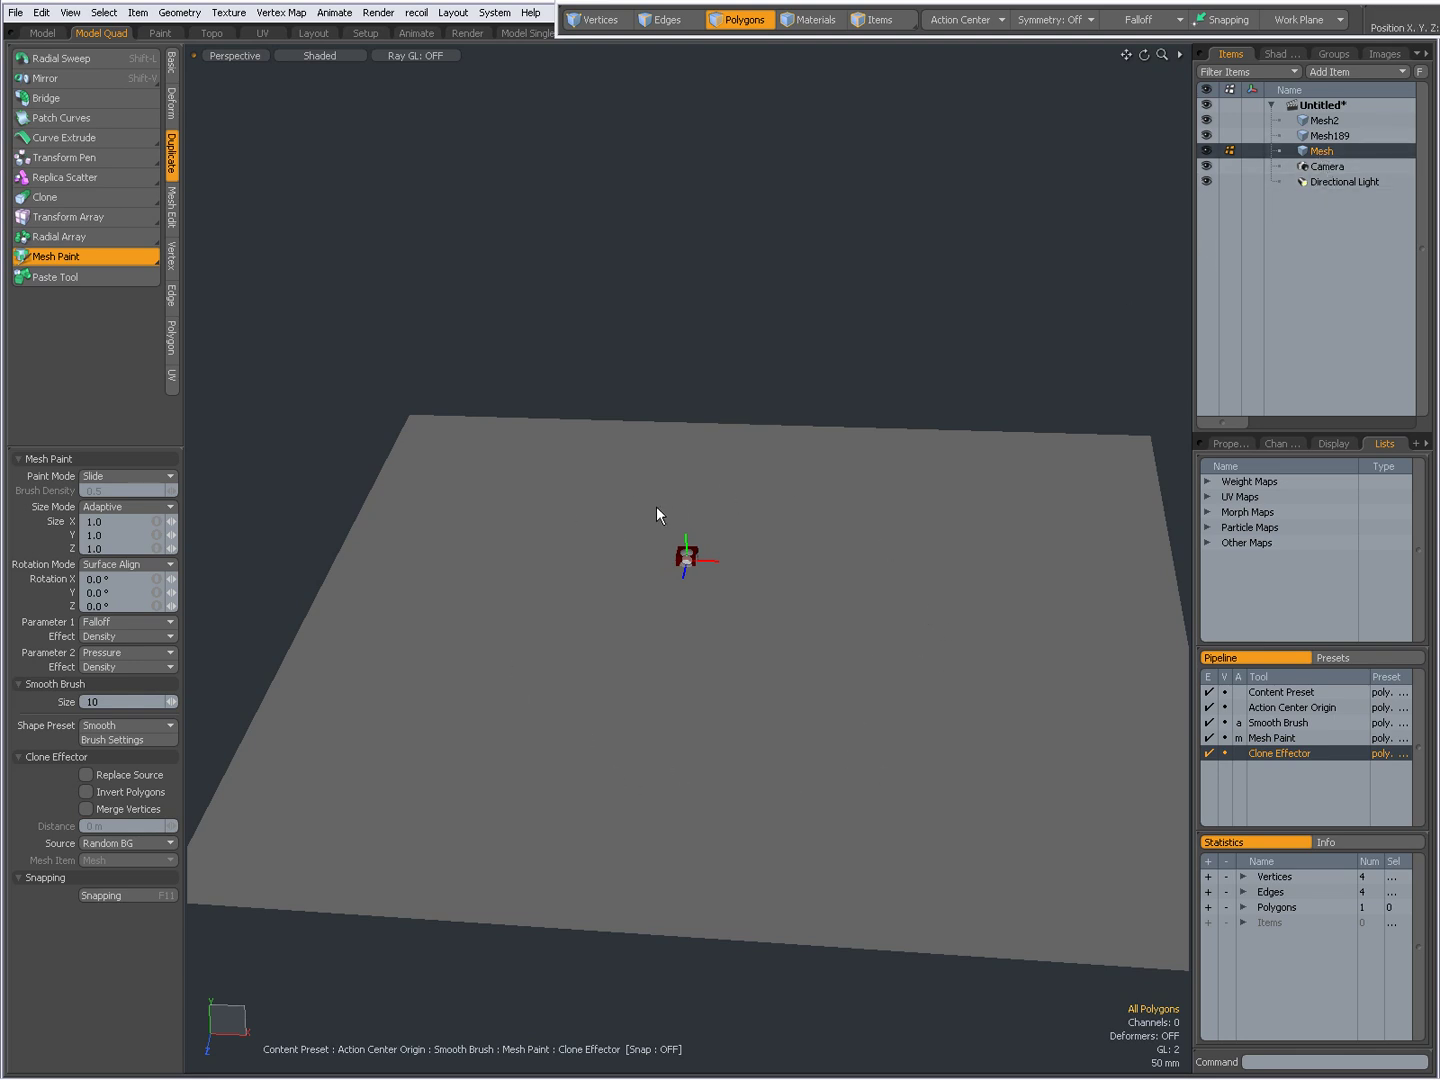
pyautogui.click(446, 483)
pyautogui.click(768, 488)
pyautogui.click(634, 478)
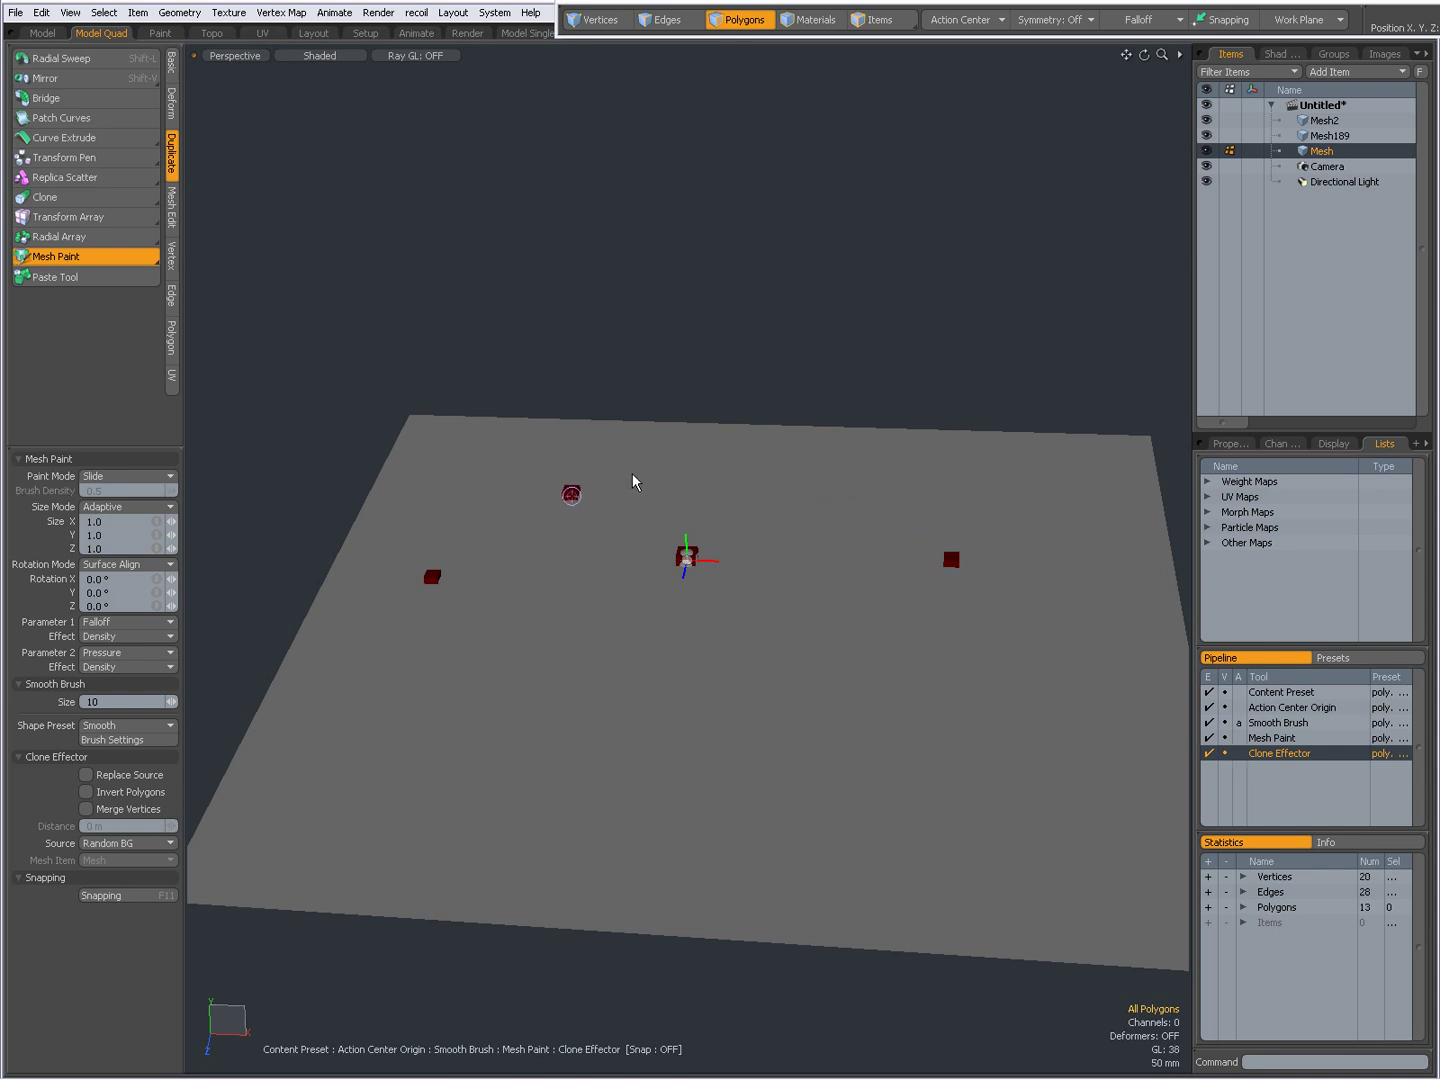
# Step: Paint a curving trail in Strokes mode, then lower brush density to 0.1 and paint again
pyautogui.click(109, 478)
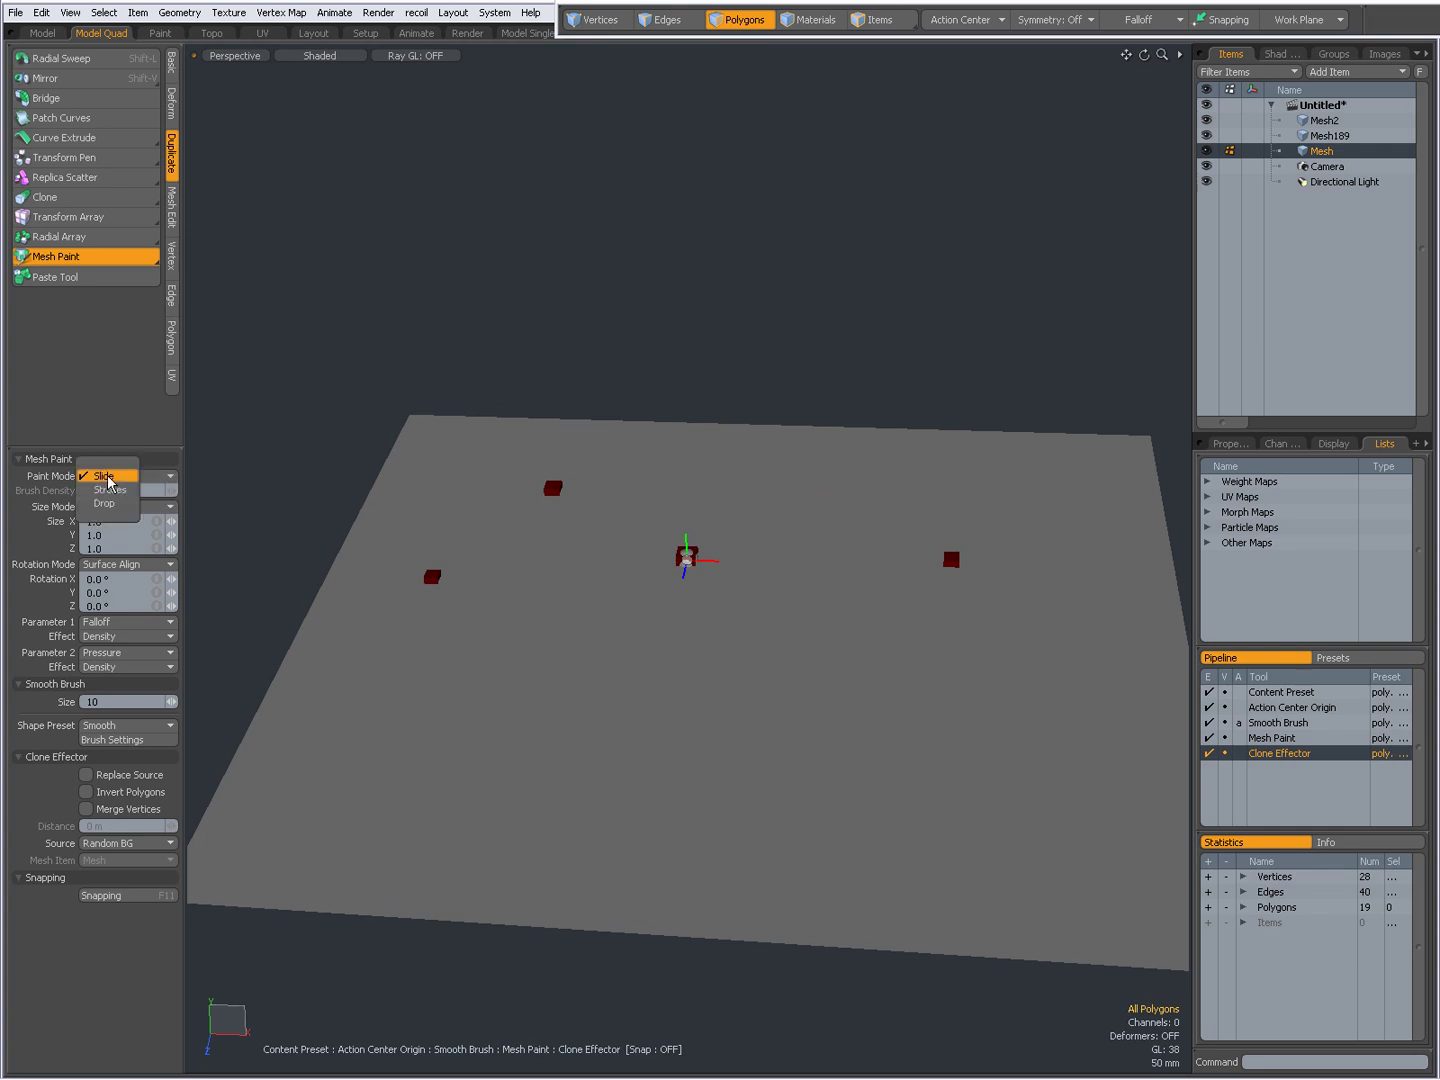
pyautogui.click(113, 490)
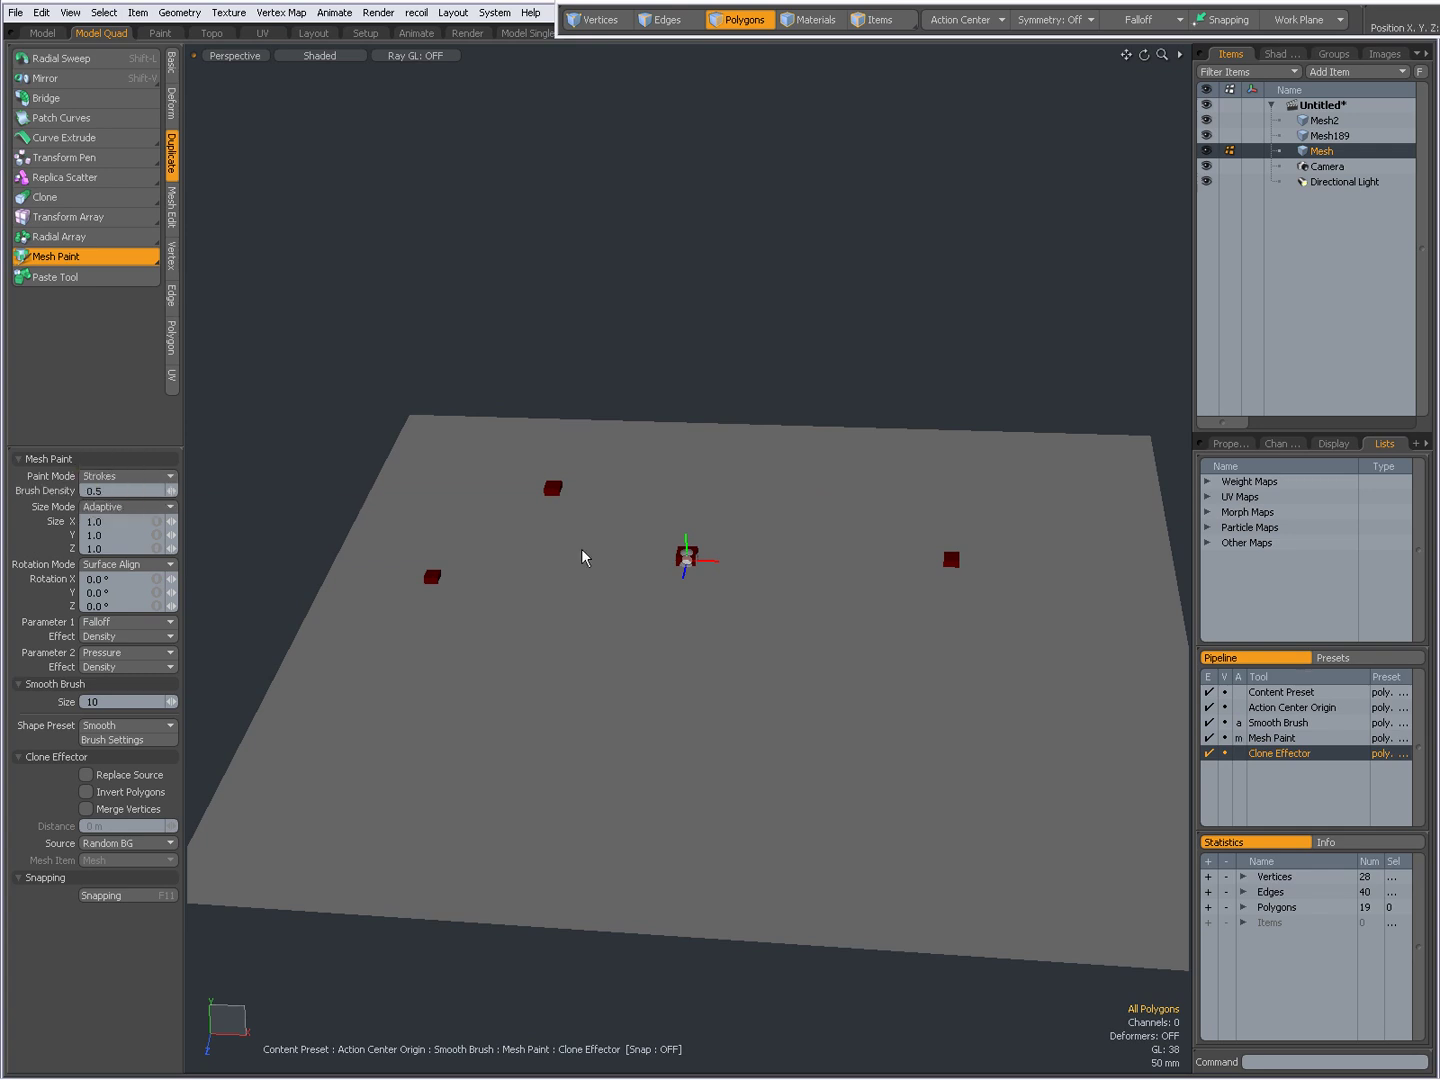
pyautogui.moveTo(452, 463)
pyautogui.mouseDown()
pyautogui.moveTo(508, 534)
pyautogui.moveTo(551, 557)
pyautogui.moveTo(604, 549)
pyautogui.moveTo(693, 493)
pyautogui.moveTo(884, 512)
pyautogui.moveTo(1039, 490)
pyautogui.mouseUp()
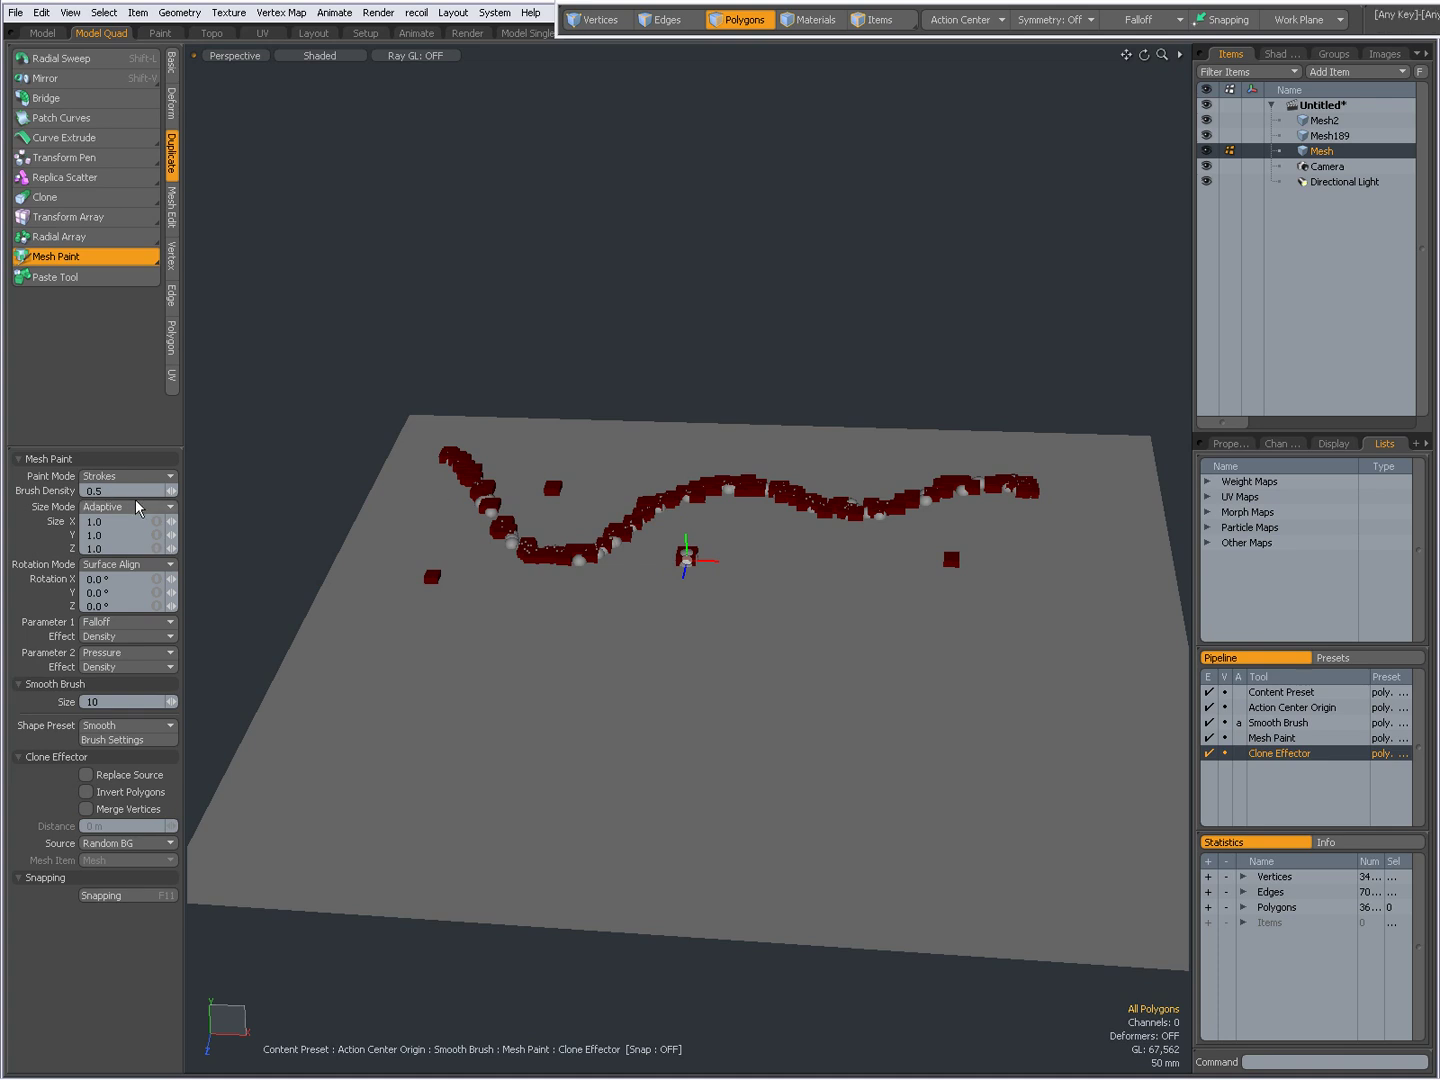
pyautogui.moveTo(170, 491); pyautogui.dragTo(170, 498)
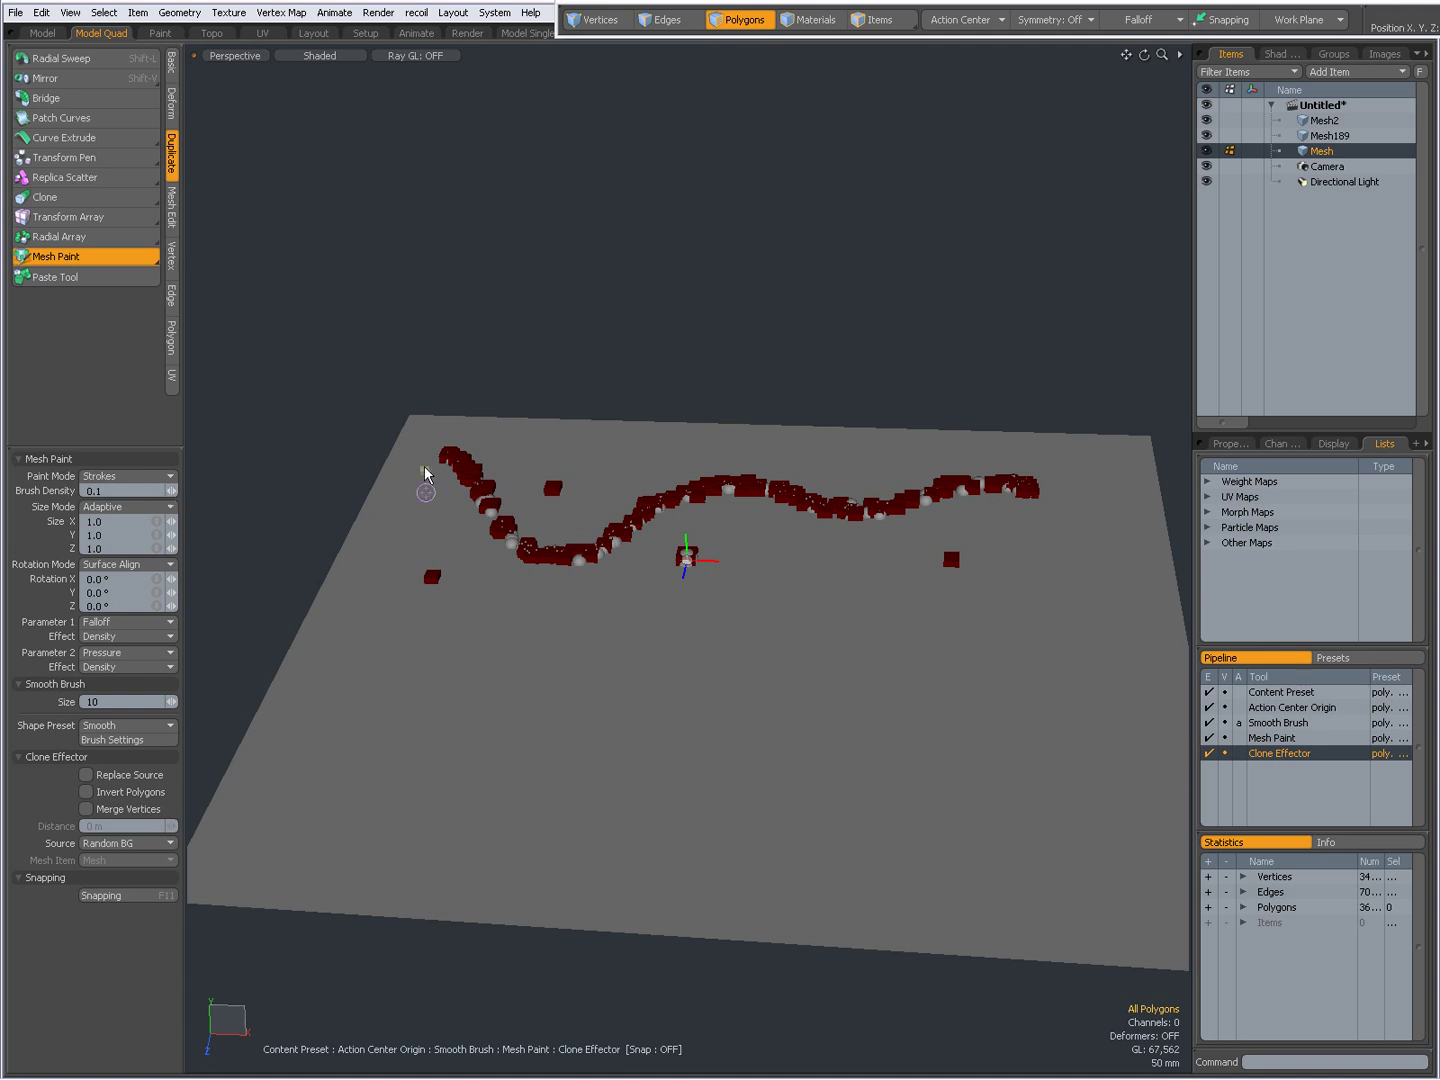
pyautogui.moveTo(424, 482); pyautogui.dragTo(426, 472)
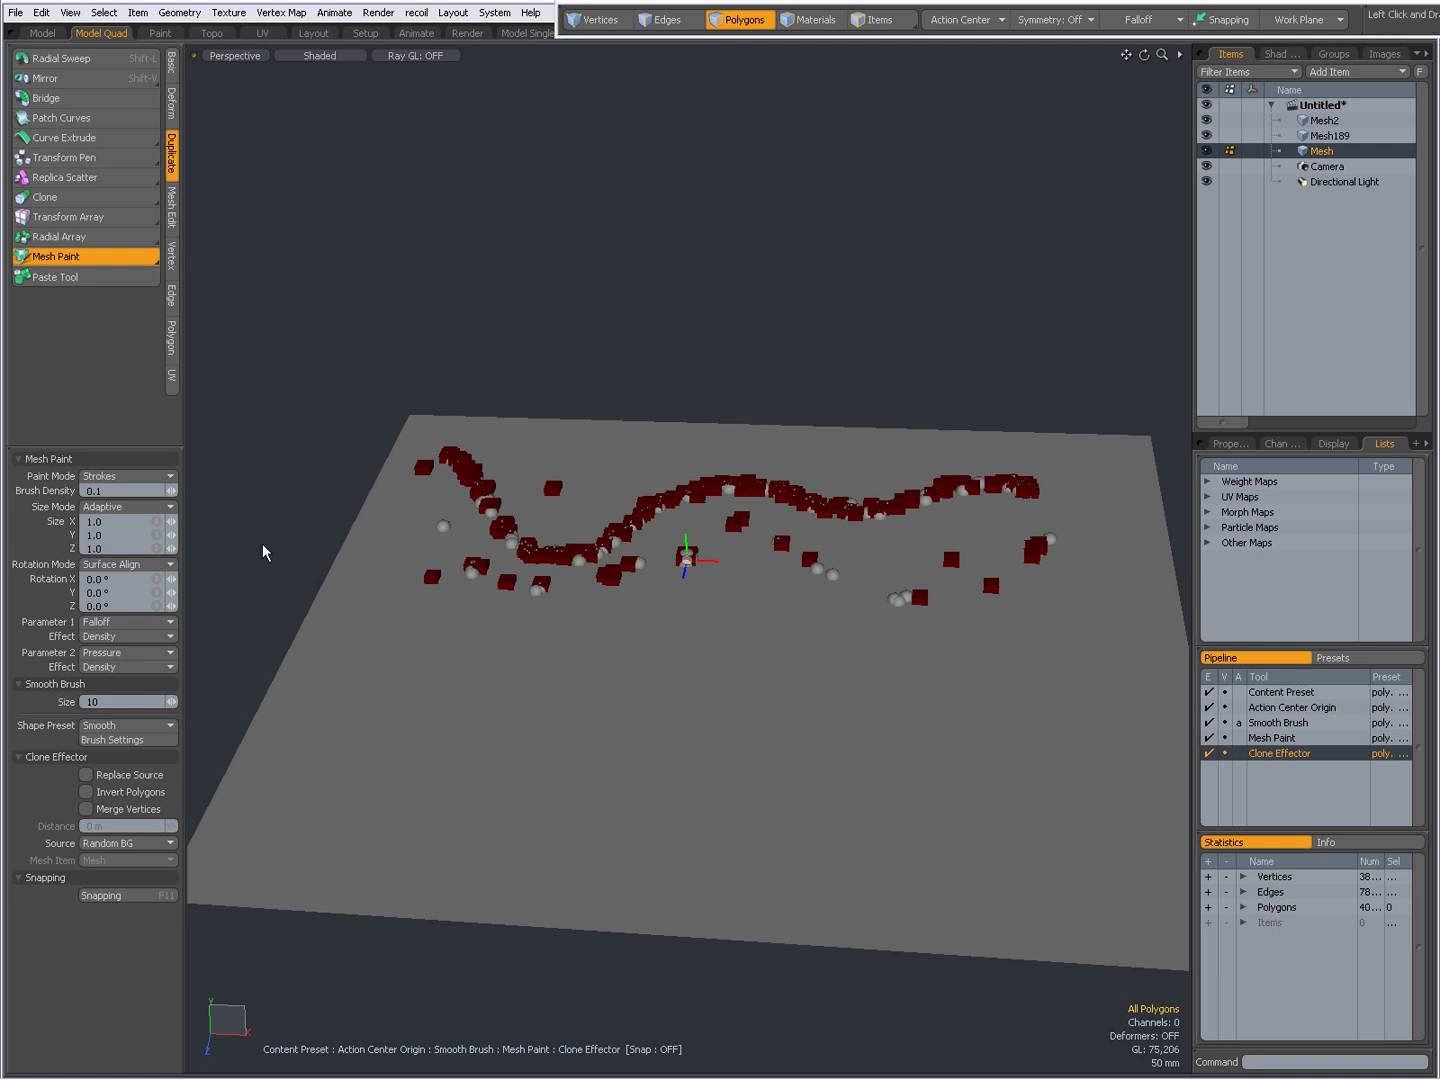
# Step: Set Size Mode to Uniform and stamp cubes and spheres onto the plane
pyautogui.click(118, 513)
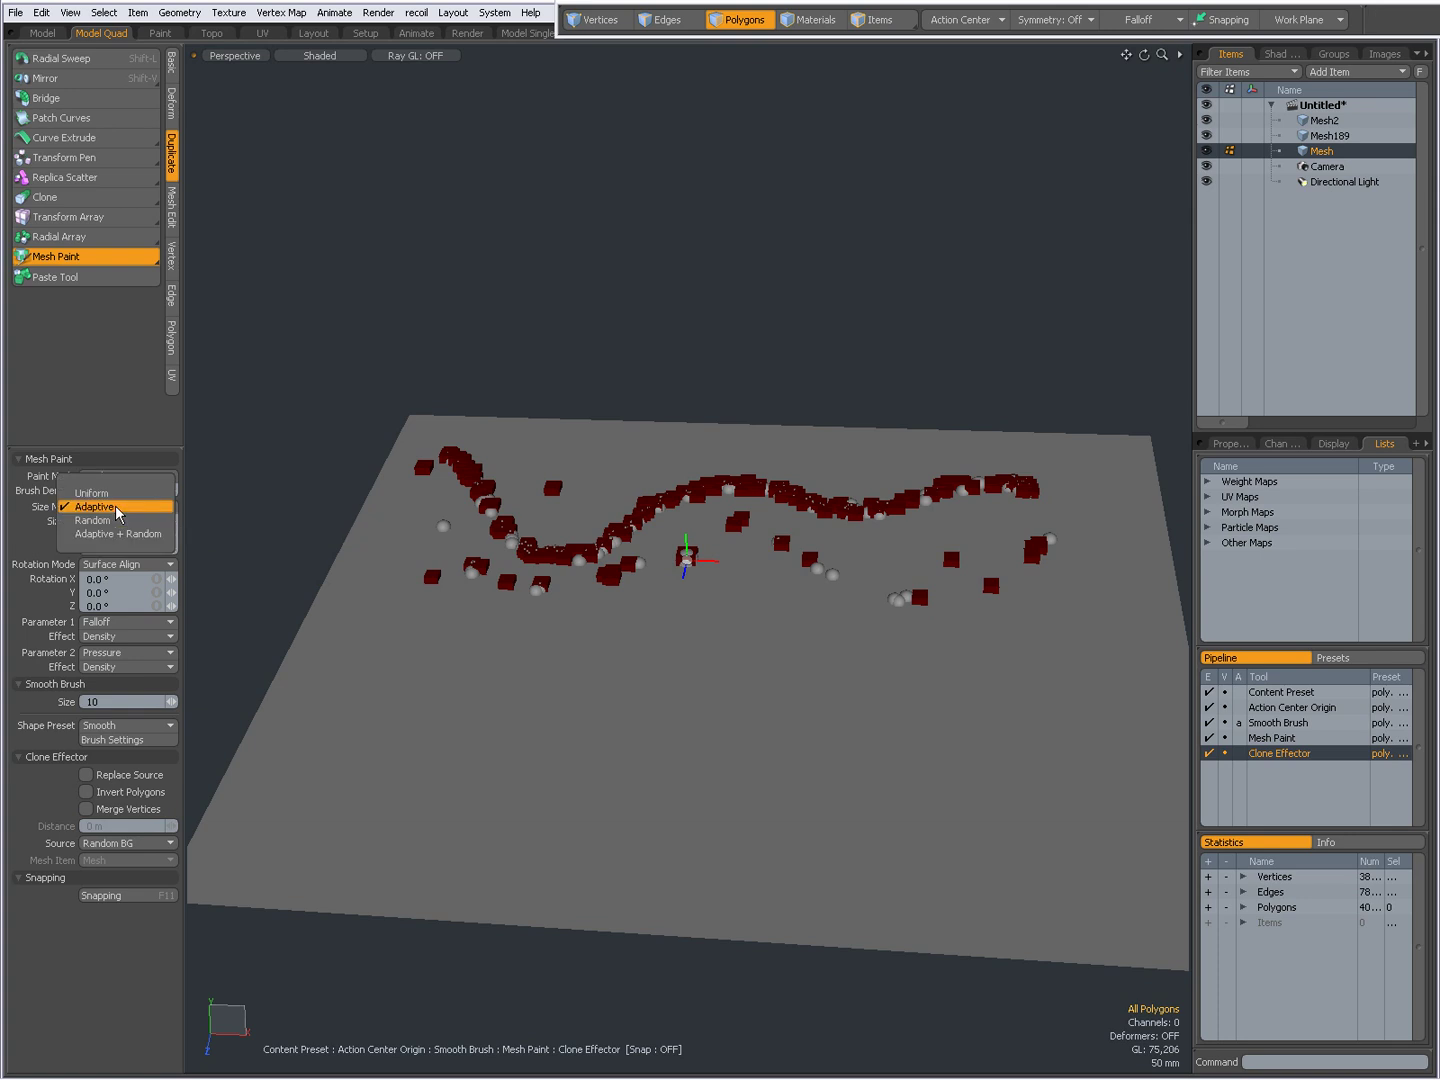
pyautogui.click(92, 493)
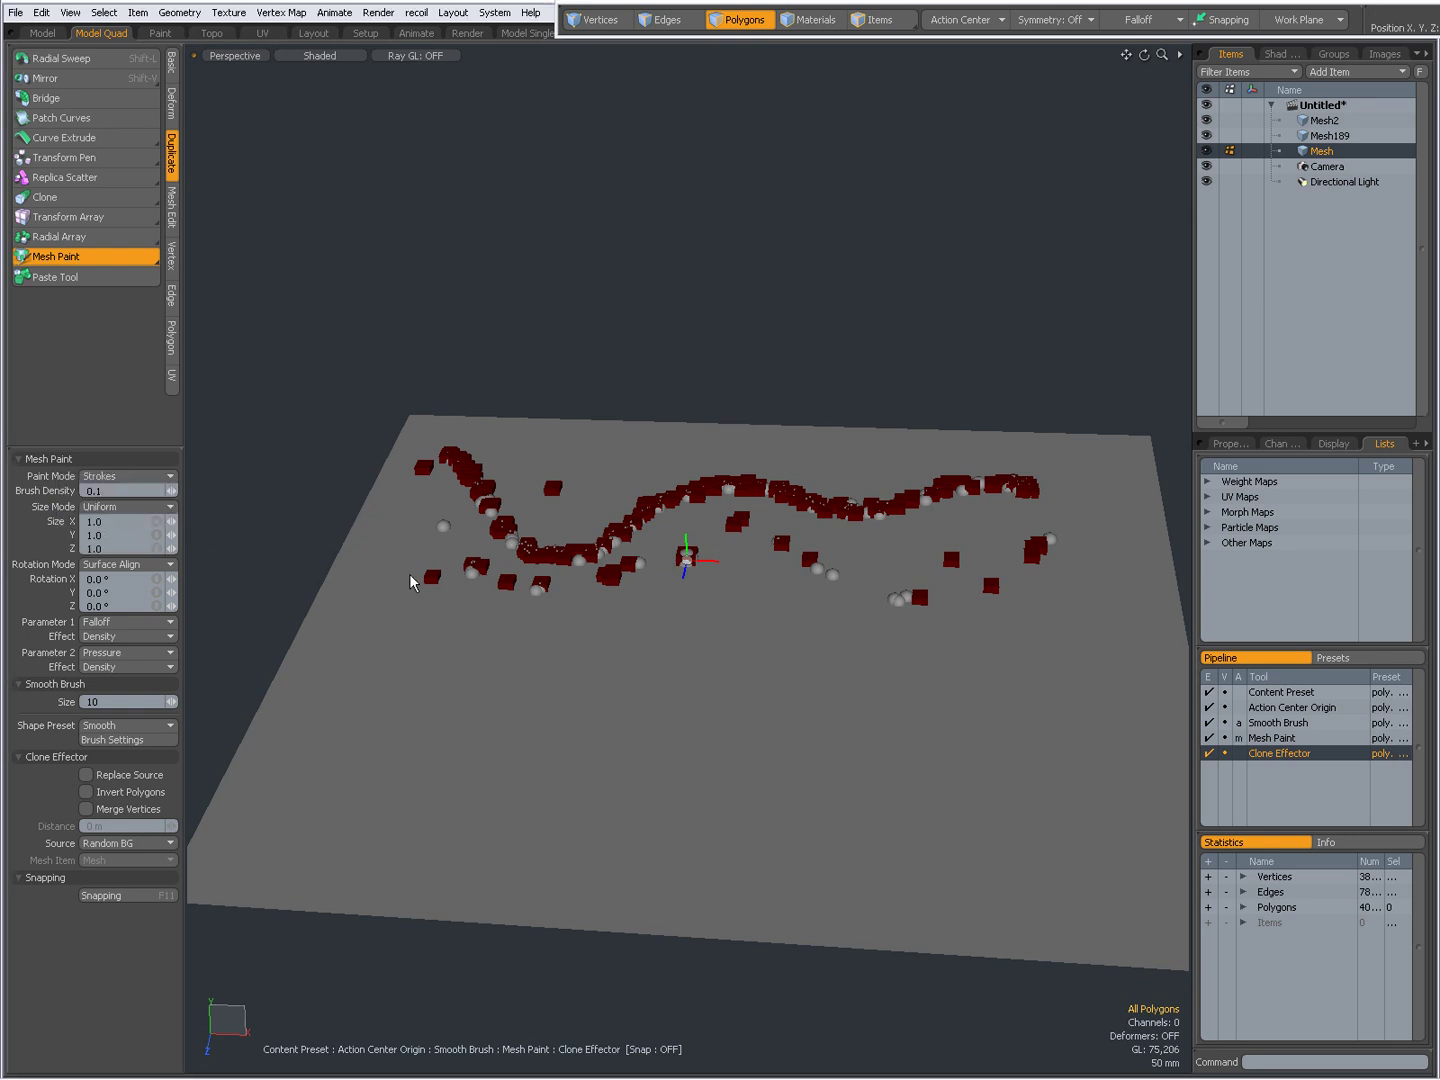
pyautogui.click(375, 568)
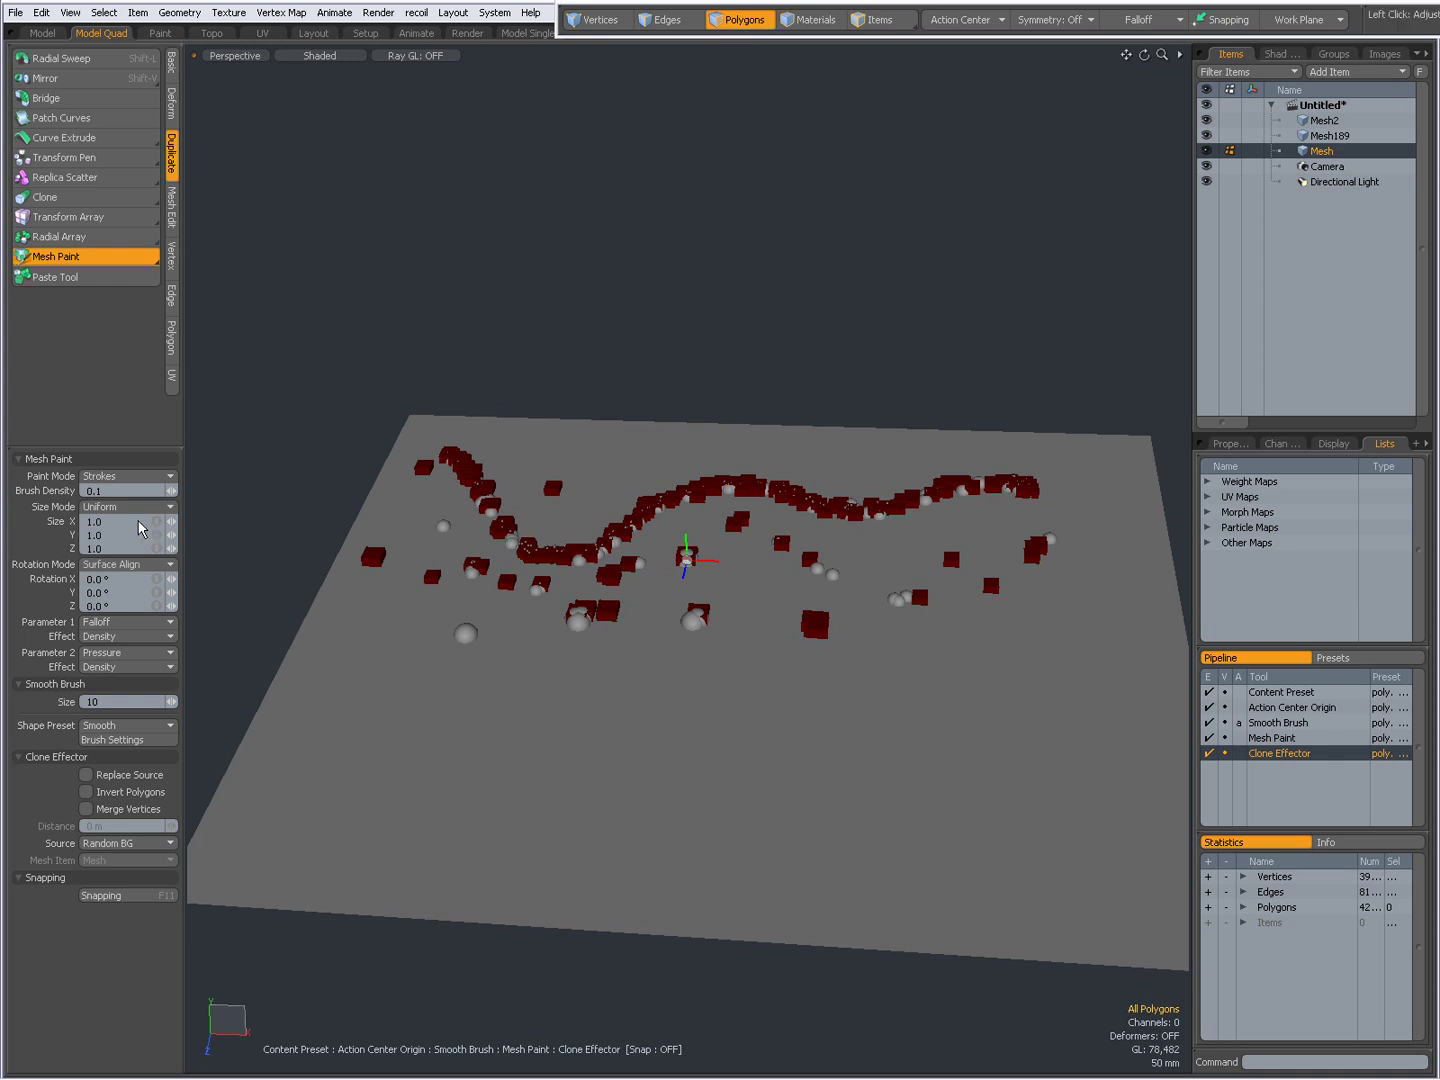
# Step: Switch Size Mode to Random and paint randomly sized clones across the floor
pyautogui.click(139, 508)
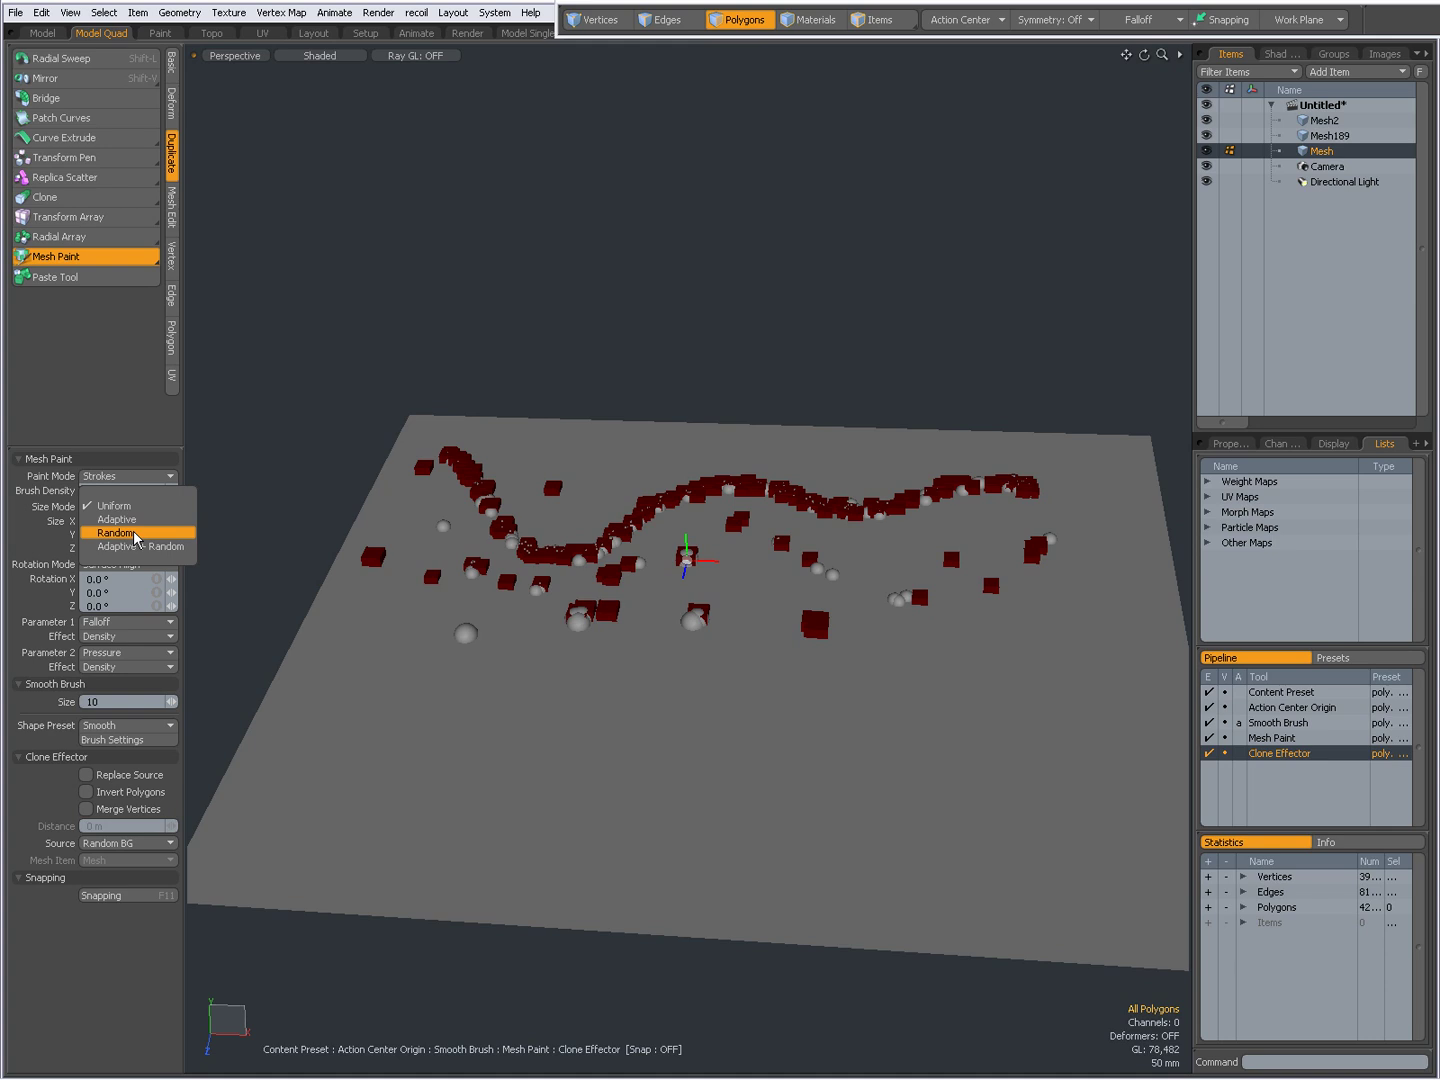
pyautogui.click(136, 533)
pyautogui.moveTo(378, 612)
pyautogui.mouseDown()
pyautogui.moveTo(516, 691)
pyautogui.moveTo(658, 667)
pyautogui.moveTo(859, 702)
pyautogui.moveTo(1064, 601)
pyautogui.mouseUp()
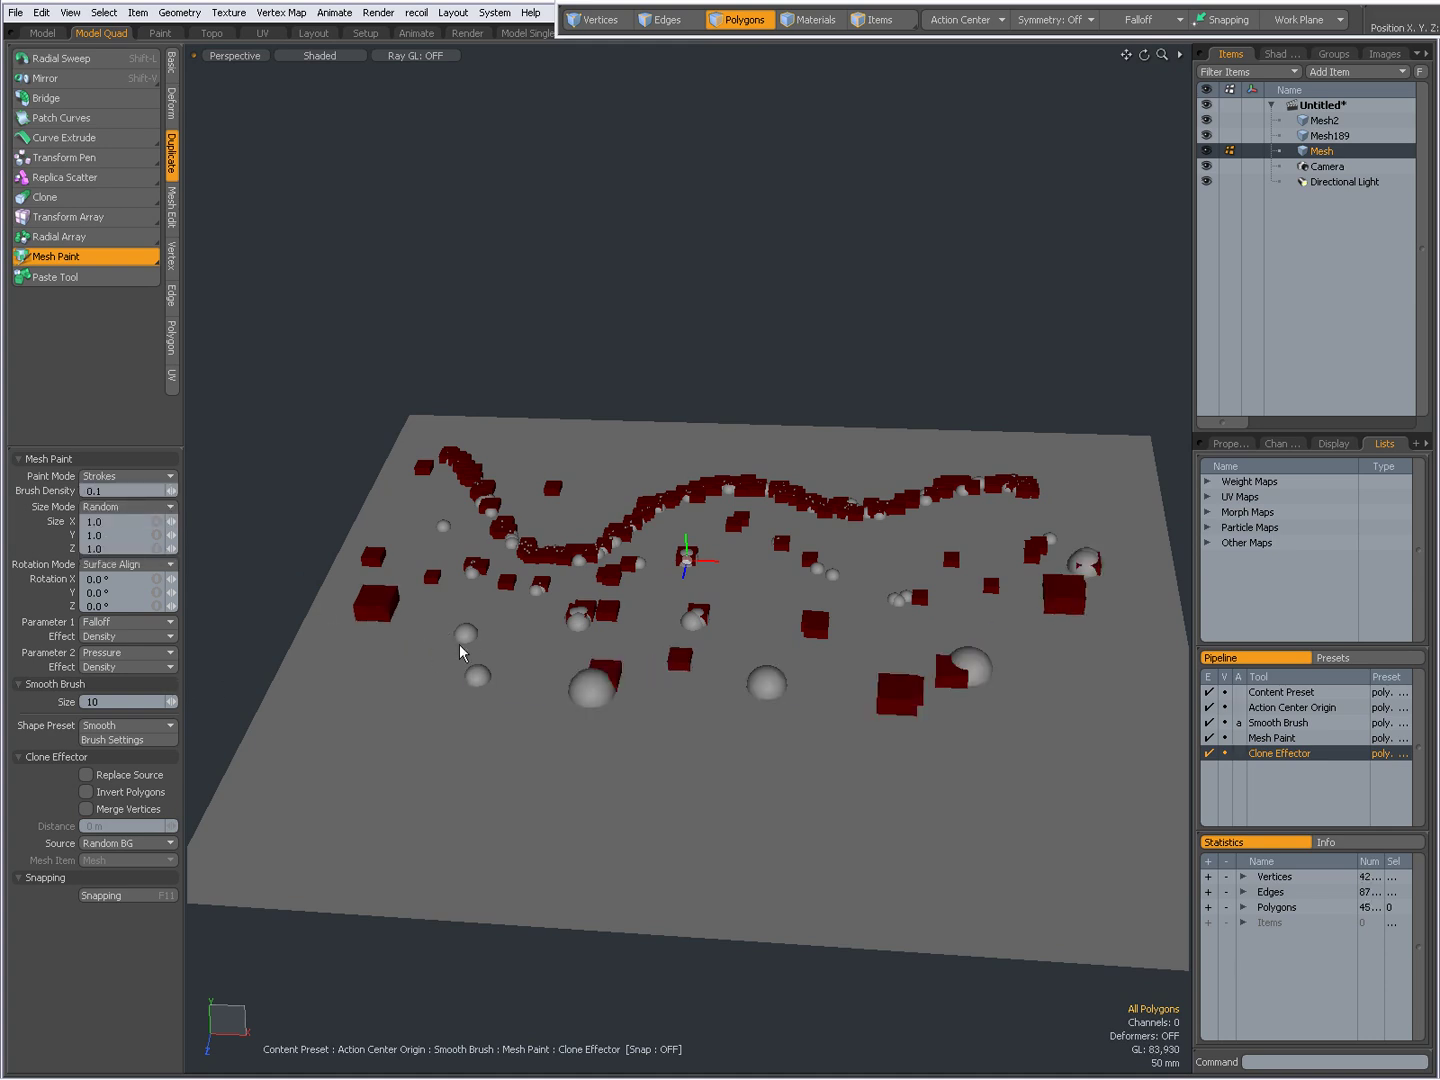
# Step: Switch Size Mode to Adaptive + Random and paint varied clones from lower left to centre-right
pyautogui.click(128, 507)
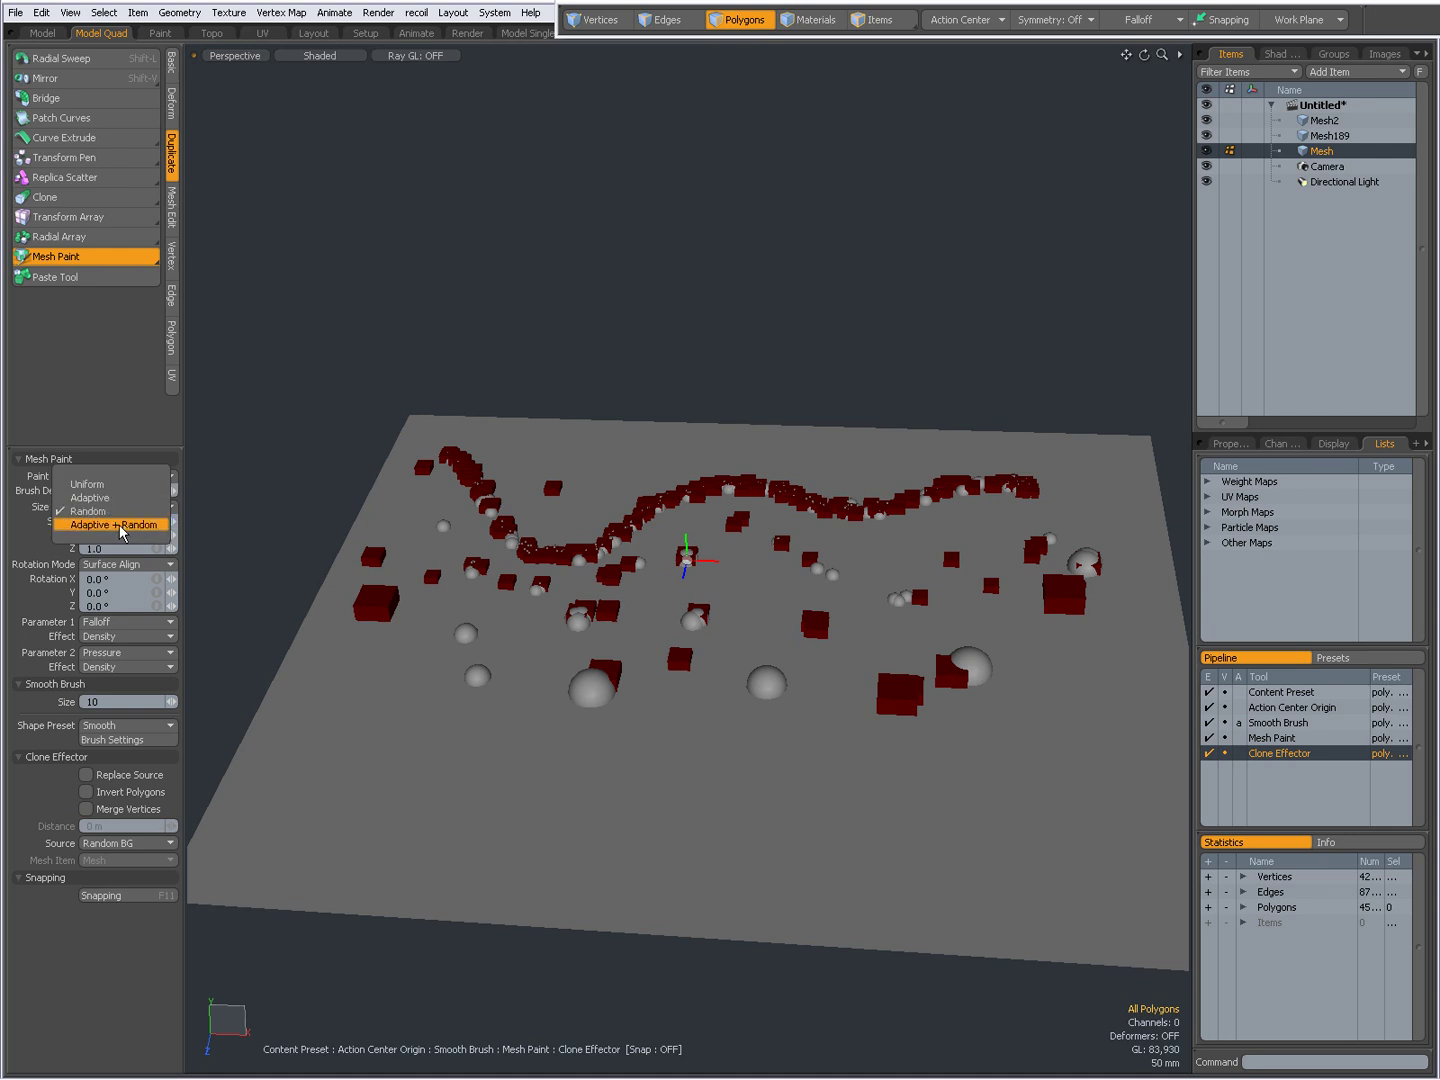
pyautogui.click(125, 530)
pyautogui.moveTo(356, 653)
pyautogui.mouseDown()
pyautogui.moveTo(503, 697)
pyautogui.moveTo(559, 516)
pyautogui.moveTo(692, 478)
pyautogui.moveTo(798, 571)
pyautogui.moveTo(876, 495)
pyautogui.moveTo(810, 463)
pyautogui.moveTo(805, 503)
pyautogui.moveTo(1014, 526)
pyautogui.moveTo(1023, 636)
pyautogui.moveTo(1111, 657)
pyautogui.moveTo(1123, 600)
pyautogui.moveTo(1104, 509)
pyautogui.moveTo(1085, 491)
pyautogui.mouseUp()
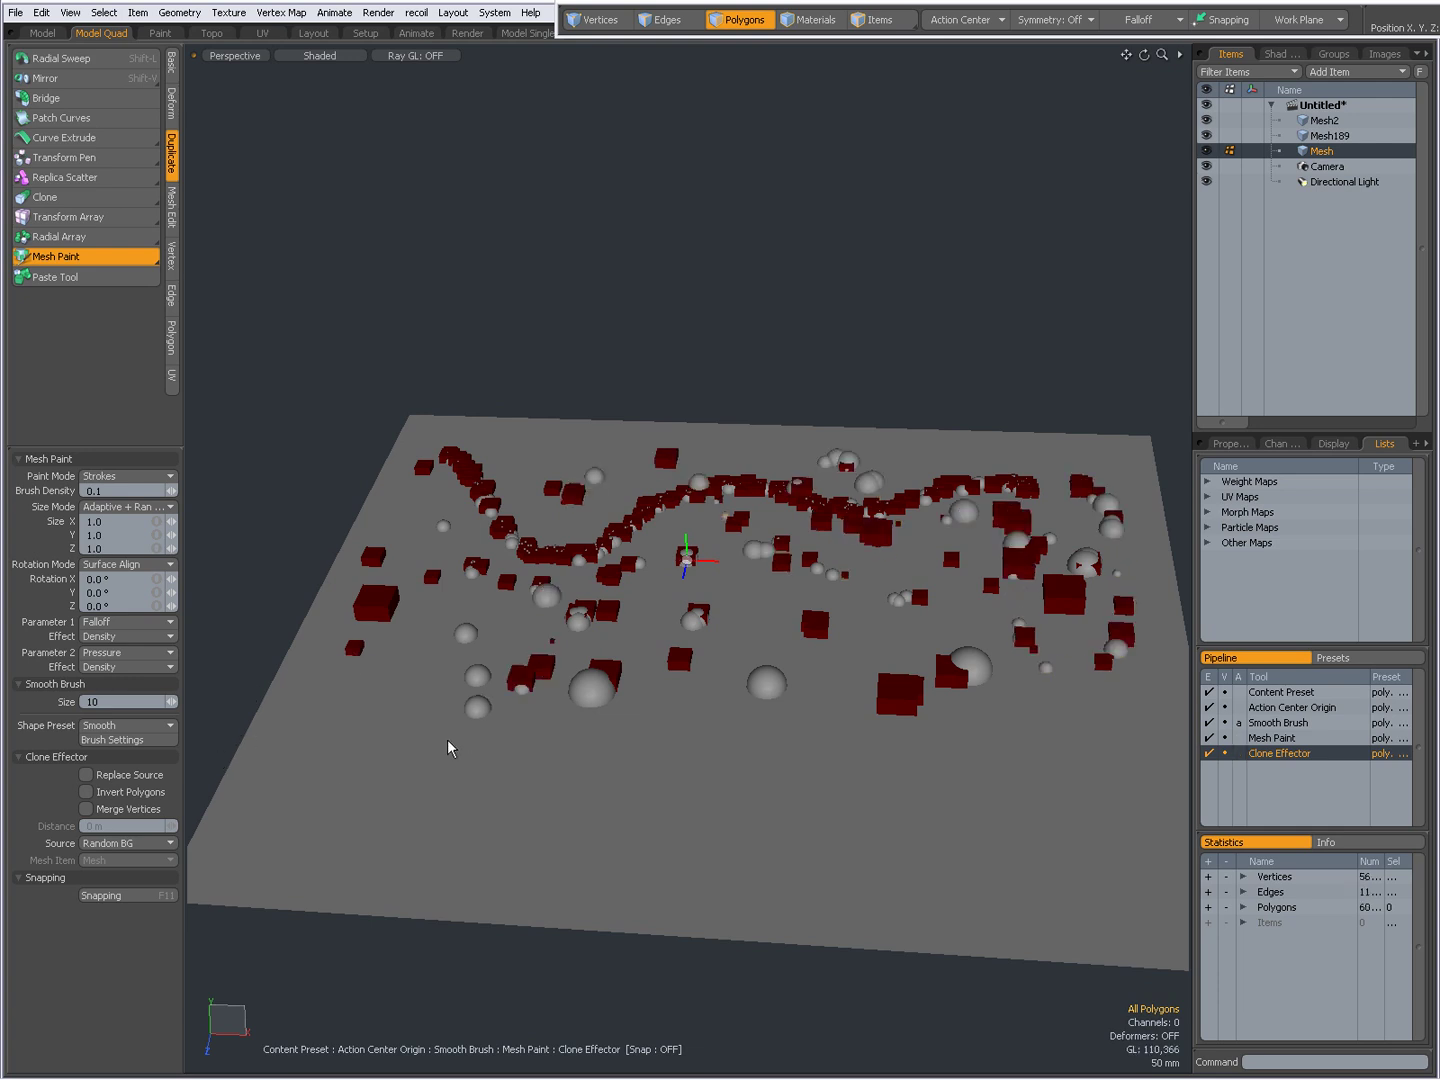
# Step: Set Rotation Mode to Uniform and paint more clones along a path
pyautogui.click(122, 565)
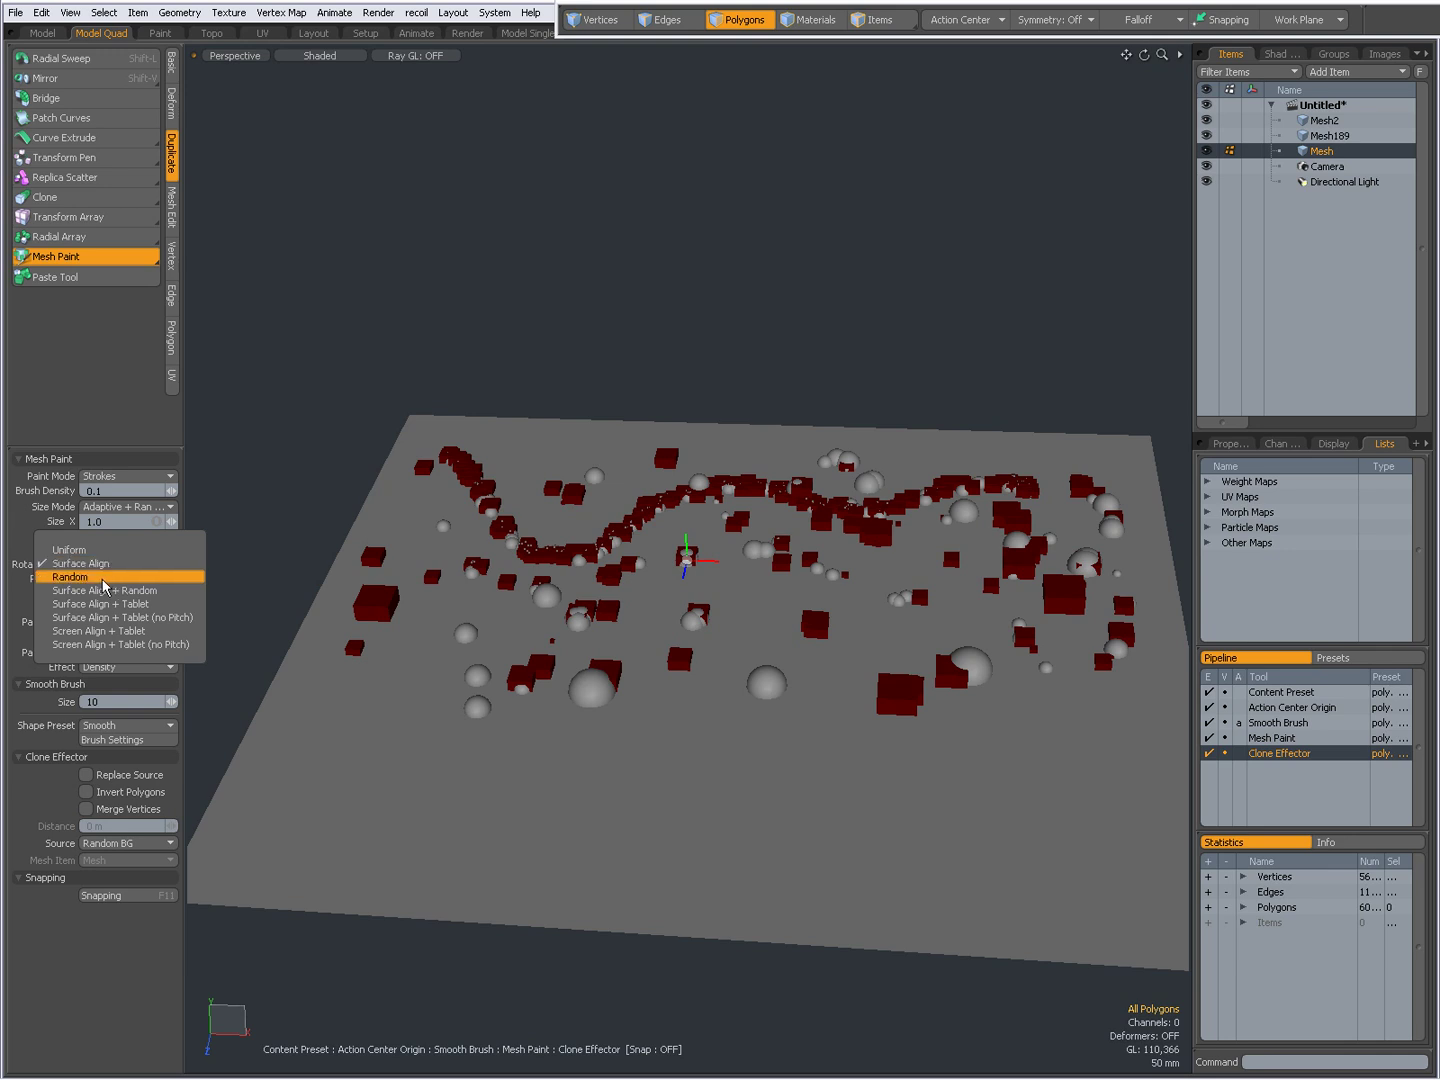
pyautogui.click(92, 550)
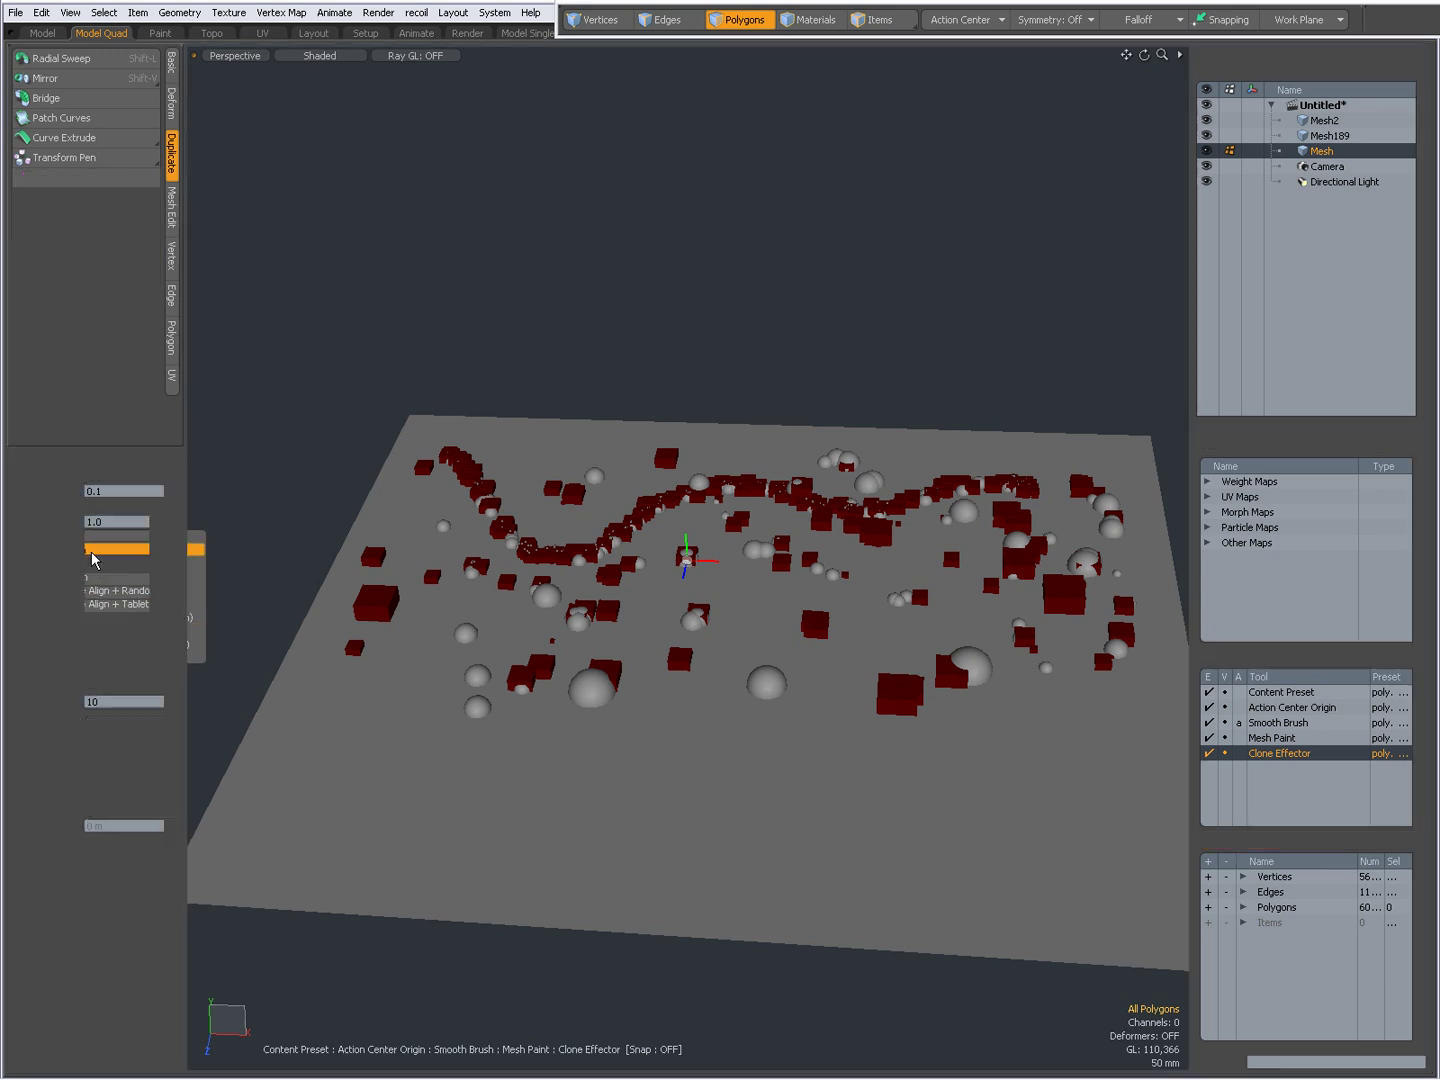
pyautogui.moveTo(409, 661)
pyautogui.mouseDown()
pyautogui.moveTo(458, 721)
pyautogui.moveTo(572, 754)
pyautogui.moveTo(694, 708)
pyautogui.moveTo(746, 633)
pyautogui.moveTo(803, 633)
pyautogui.moveTo(857, 716)
pyautogui.mouseUp()
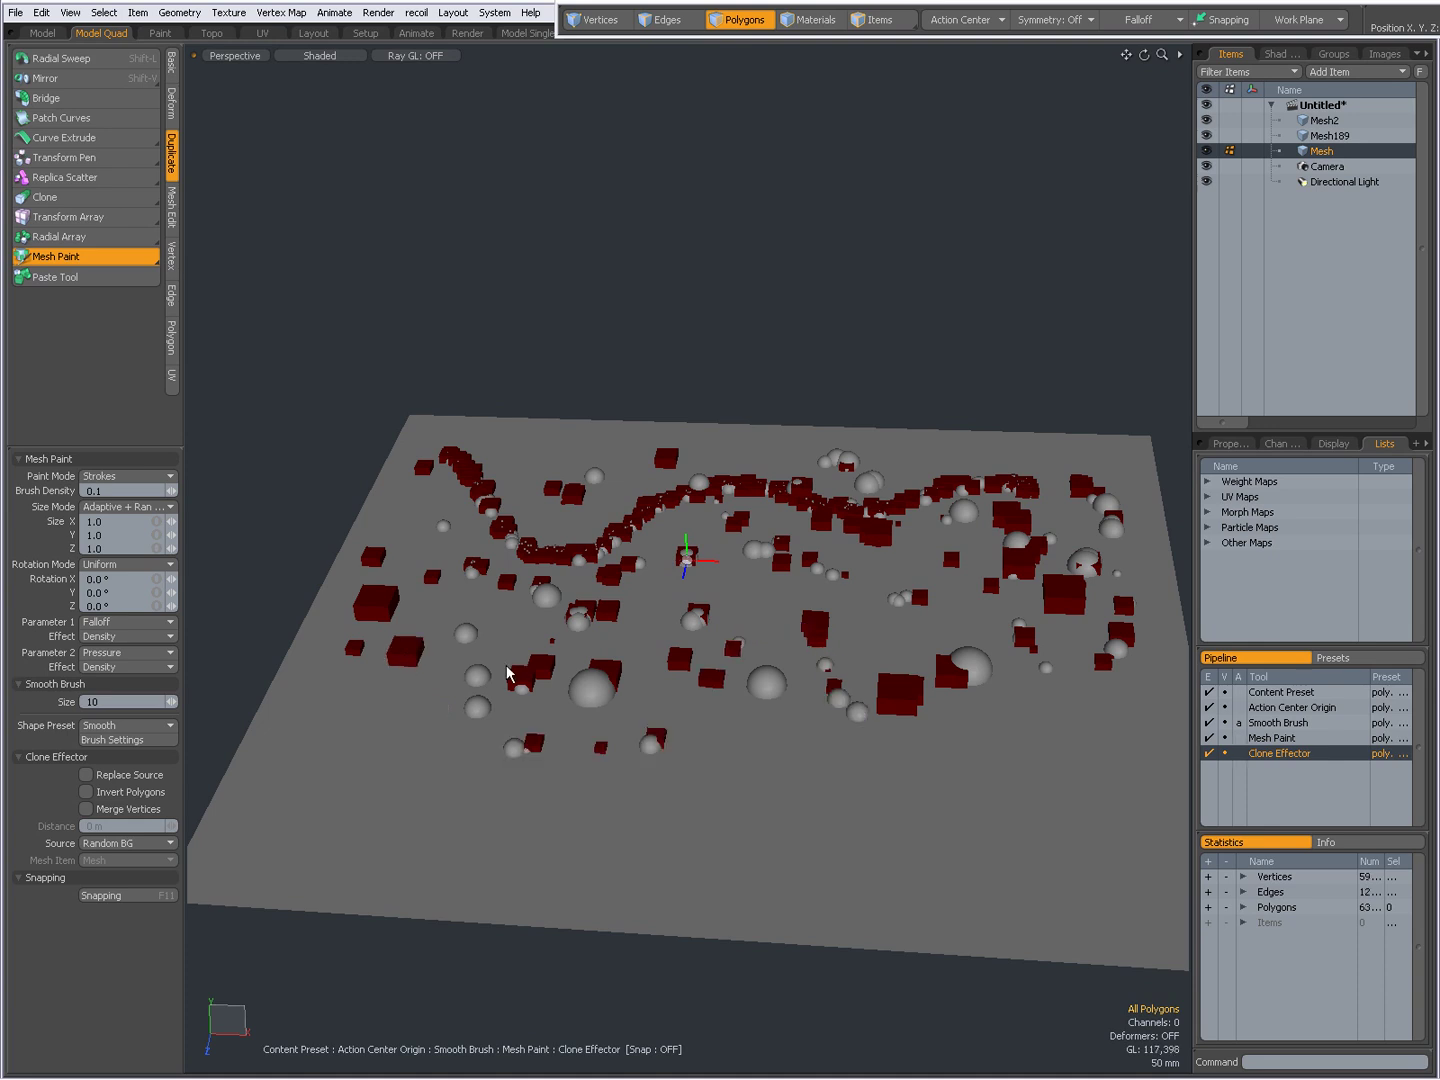
# Step: Keep Falloff as Parameter 1 and paint small cubes toward the plane's left front
pyautogui.click(137, 626)
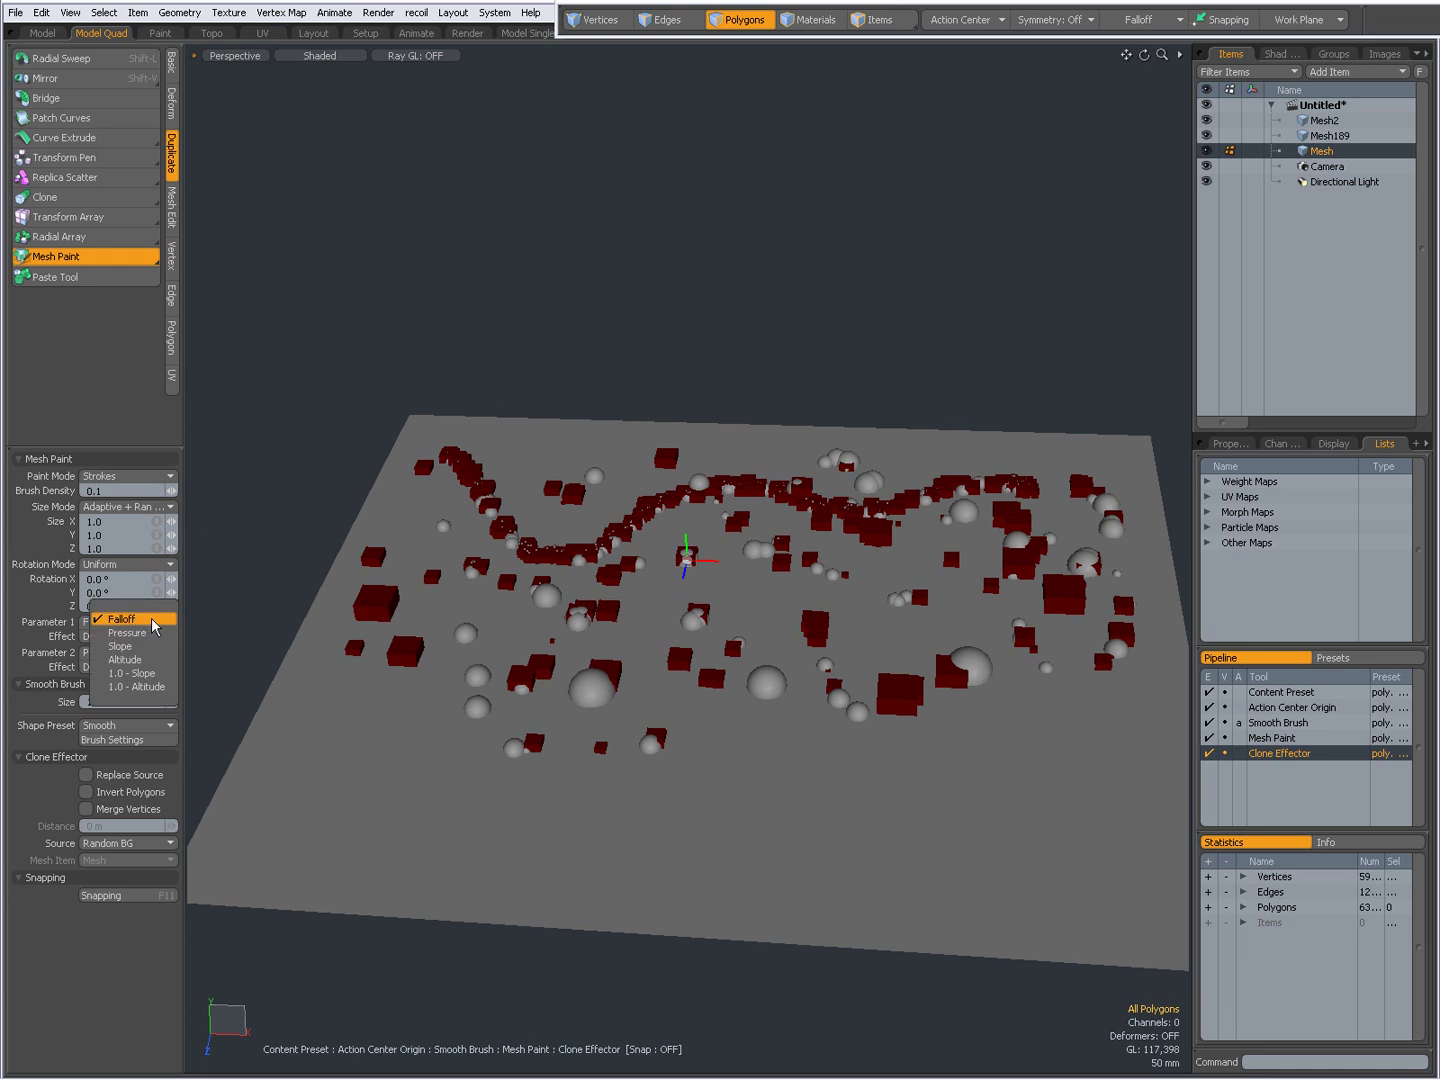
pyautogui.click(327, 677)
pyautogui.moveTo(326, 676)
pyautogui.mouseDown()
pyautogui.moveTo(411, 690)
pyautogui.moveTo(436, 626)
pyautogui.moveTo(407, 542)
pyautogui.moveTo(404, 497)
pyautogui.moveTo(422, 476)
pyautogui.moveTo(519, 454)
pyautogui.moveTo(554, 480)
pyautogui.moveTo(579, 528)
pyautogui.moveTo(648, 545)
pyautogui.moveTo(662, 514)
pyautogui.moveTo(616, 458)
pyautogui.mouseUp()
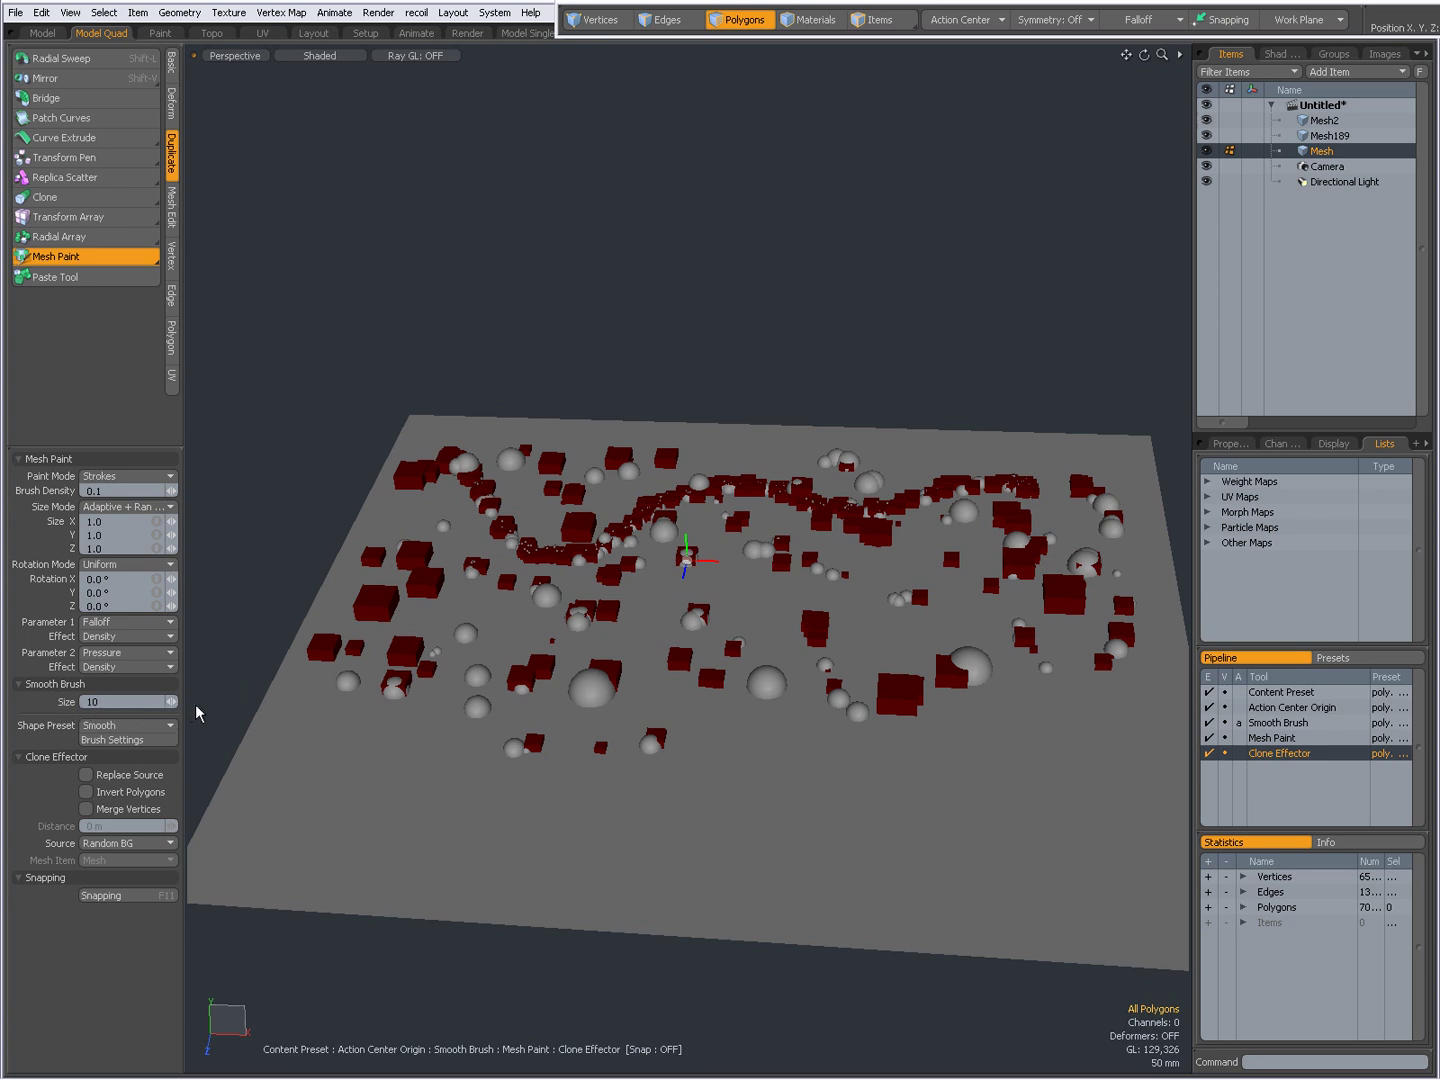
pyautogui.click(128, 732)
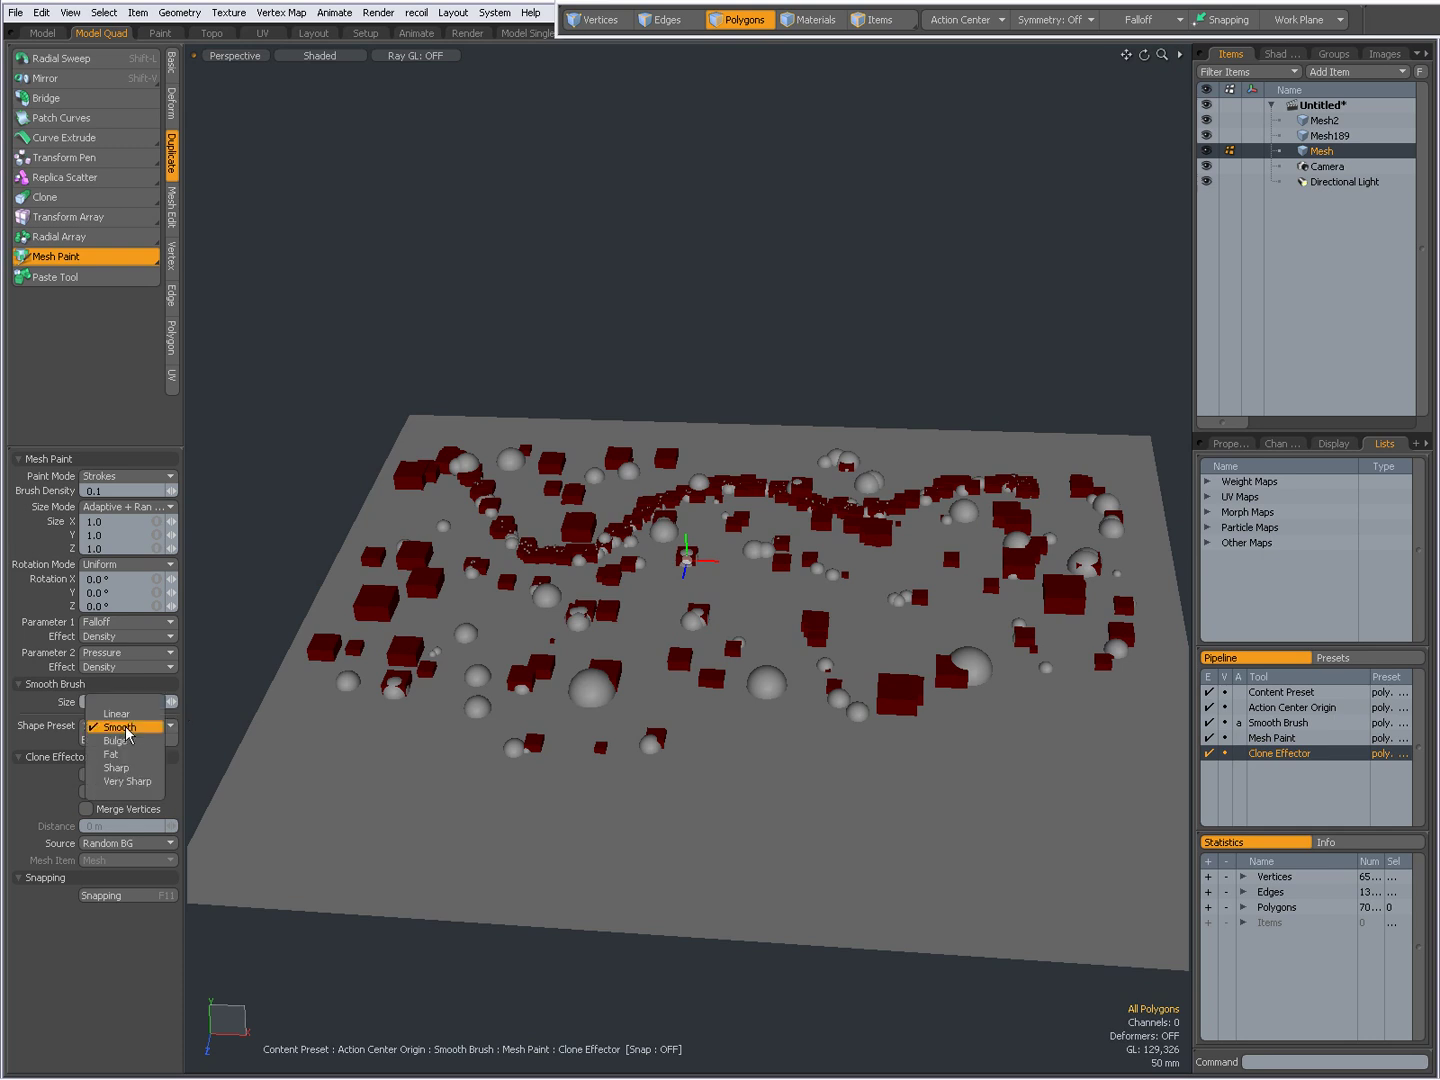
pyautogui.click(290, 726)
pyautogui.click(150, 740)
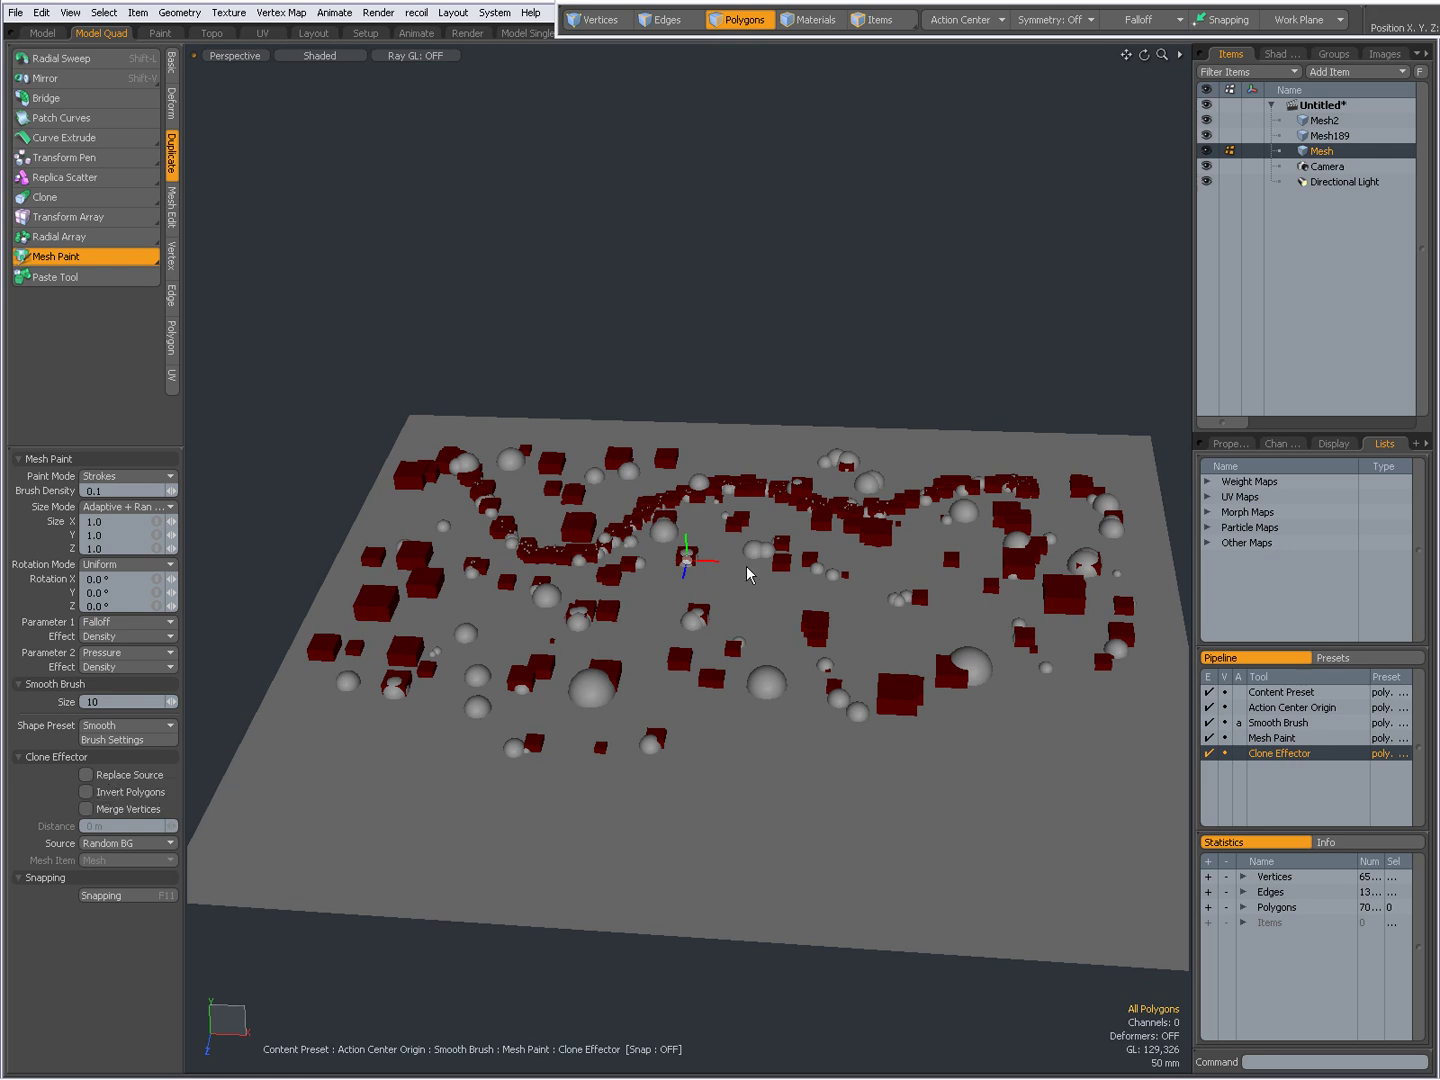
pyautogui.click(86, 792)
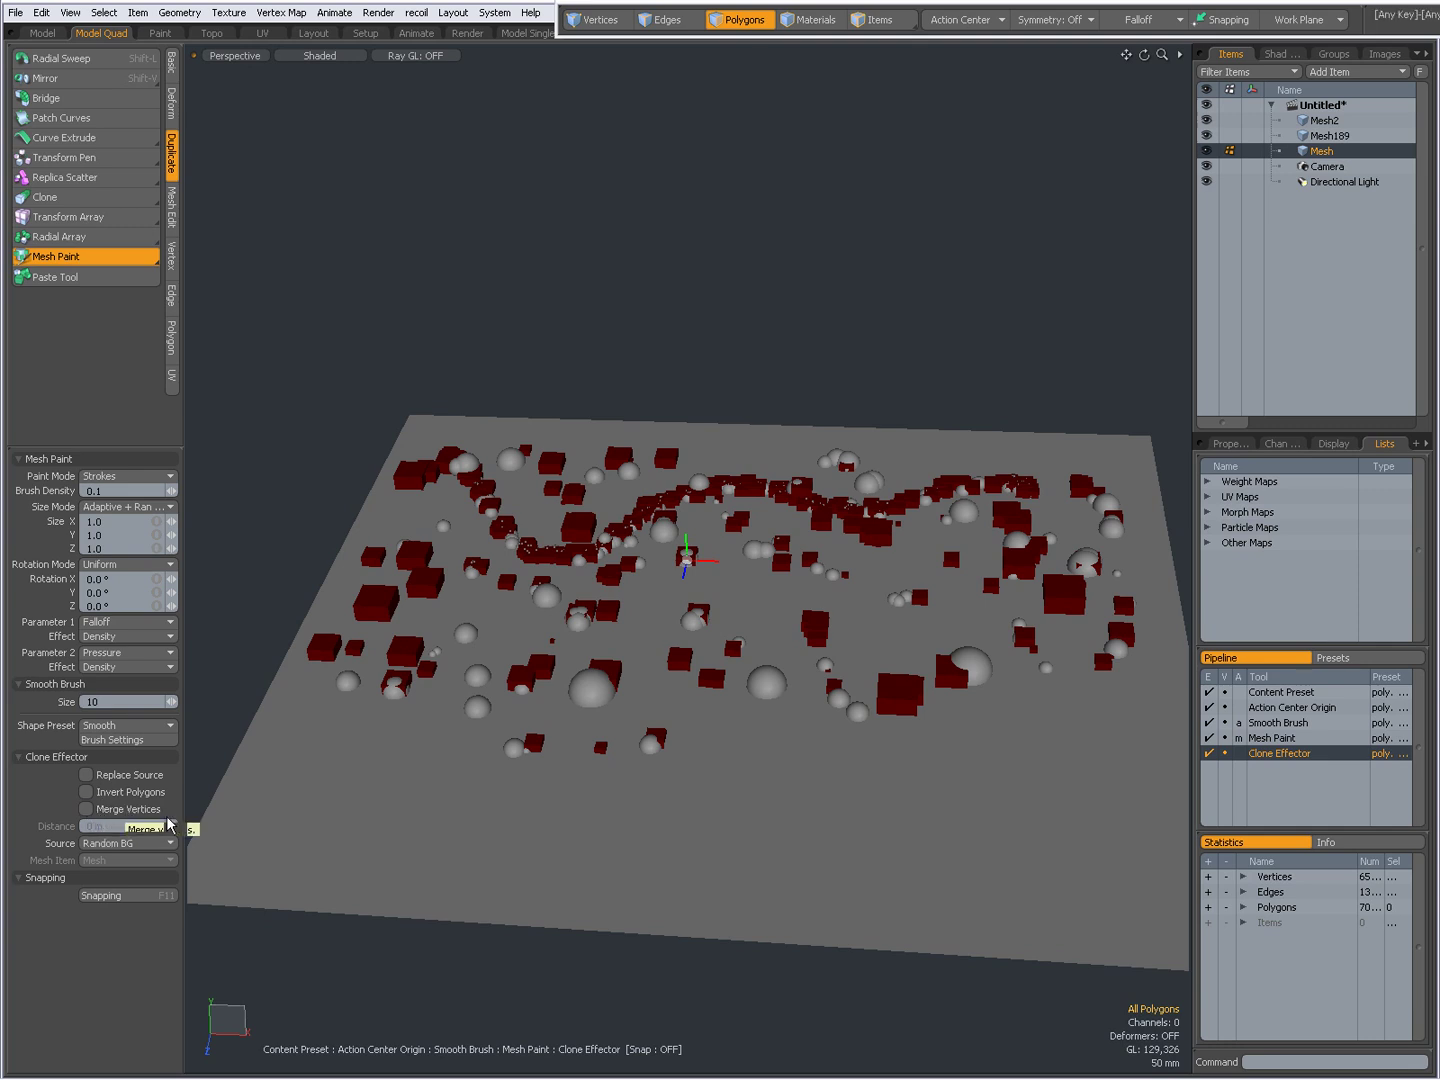
pyautogui.click(149, 843)
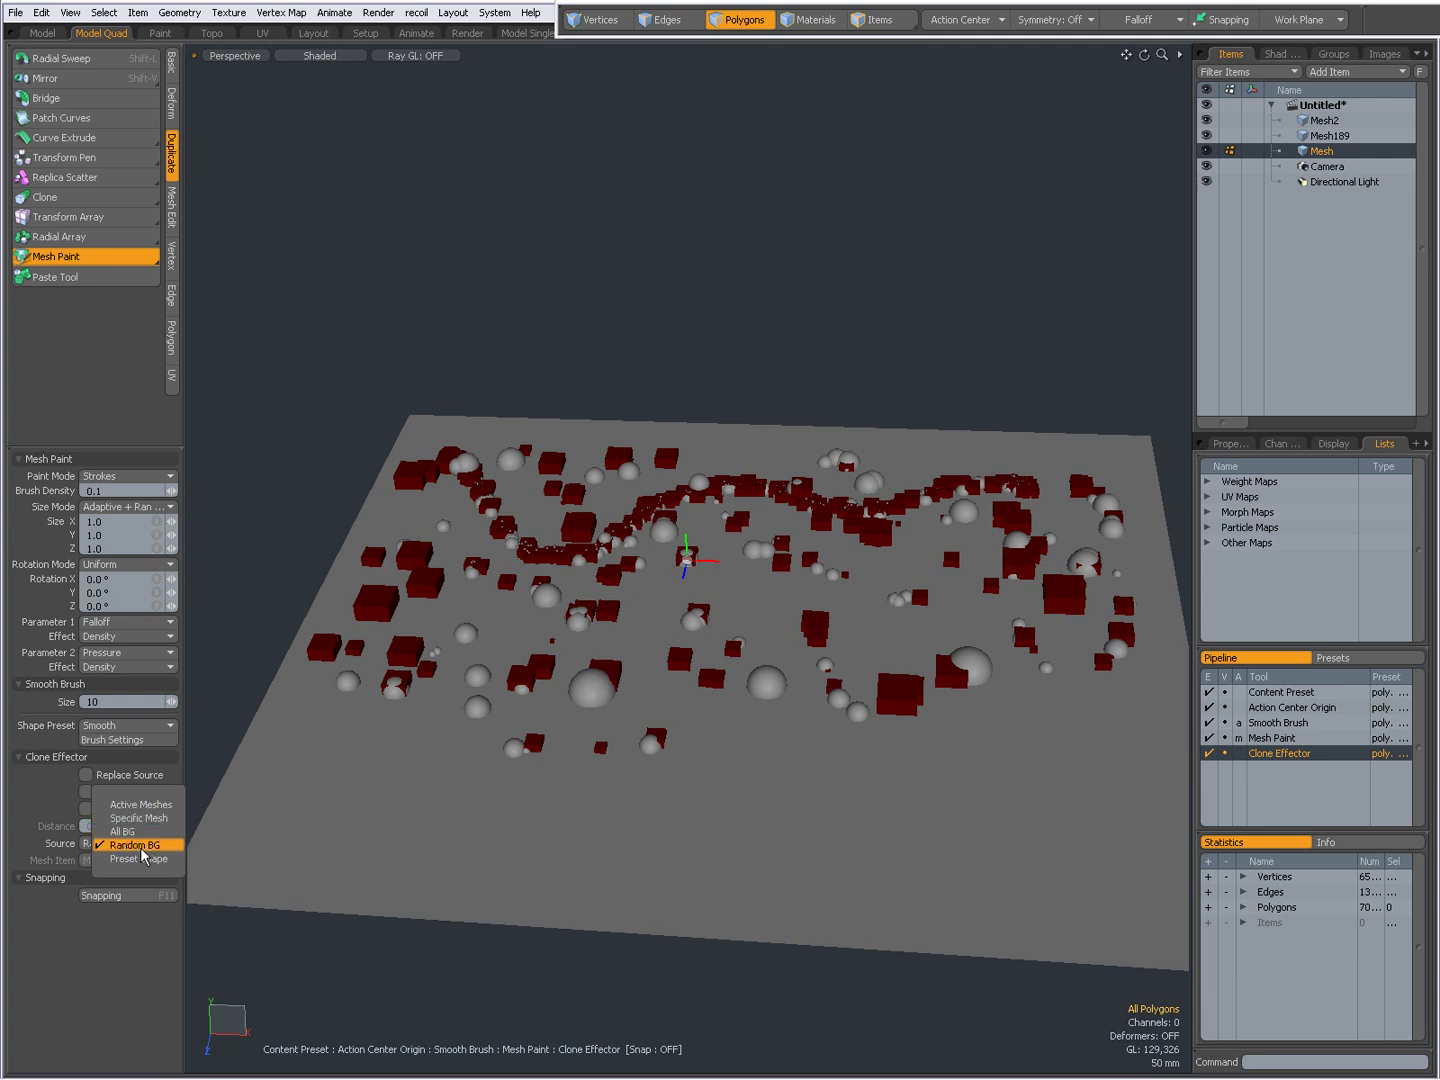
# Step: Keep Random BG as the clone source and paint strokes filling gaps and the front edge
pyautogui.click(329, 734)
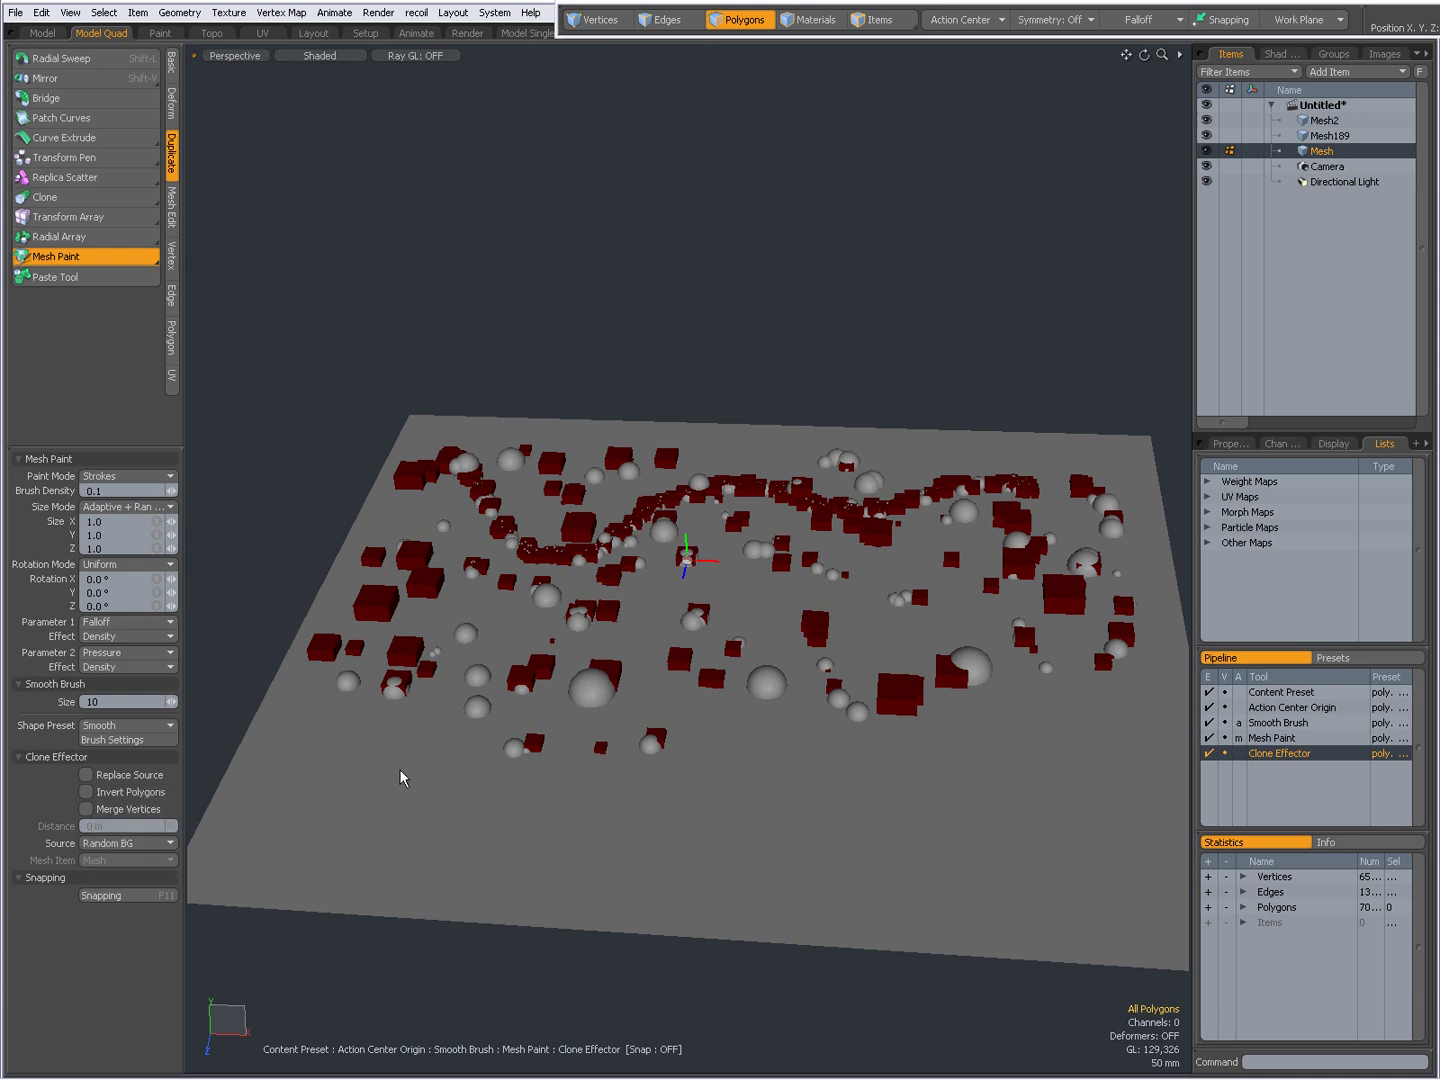
pyautogui.moveTo(398, 769)
pyautogui.mouseDown()
pyautogui.moveTo(459, 767)
pyautogui.moveTo(502, 666)
pyautogui.moveTo(491, 583)
pyautogui.moveTo(579, 538)
pyautogui.moveTo(644, 475)
pyautogui.mouseUp()
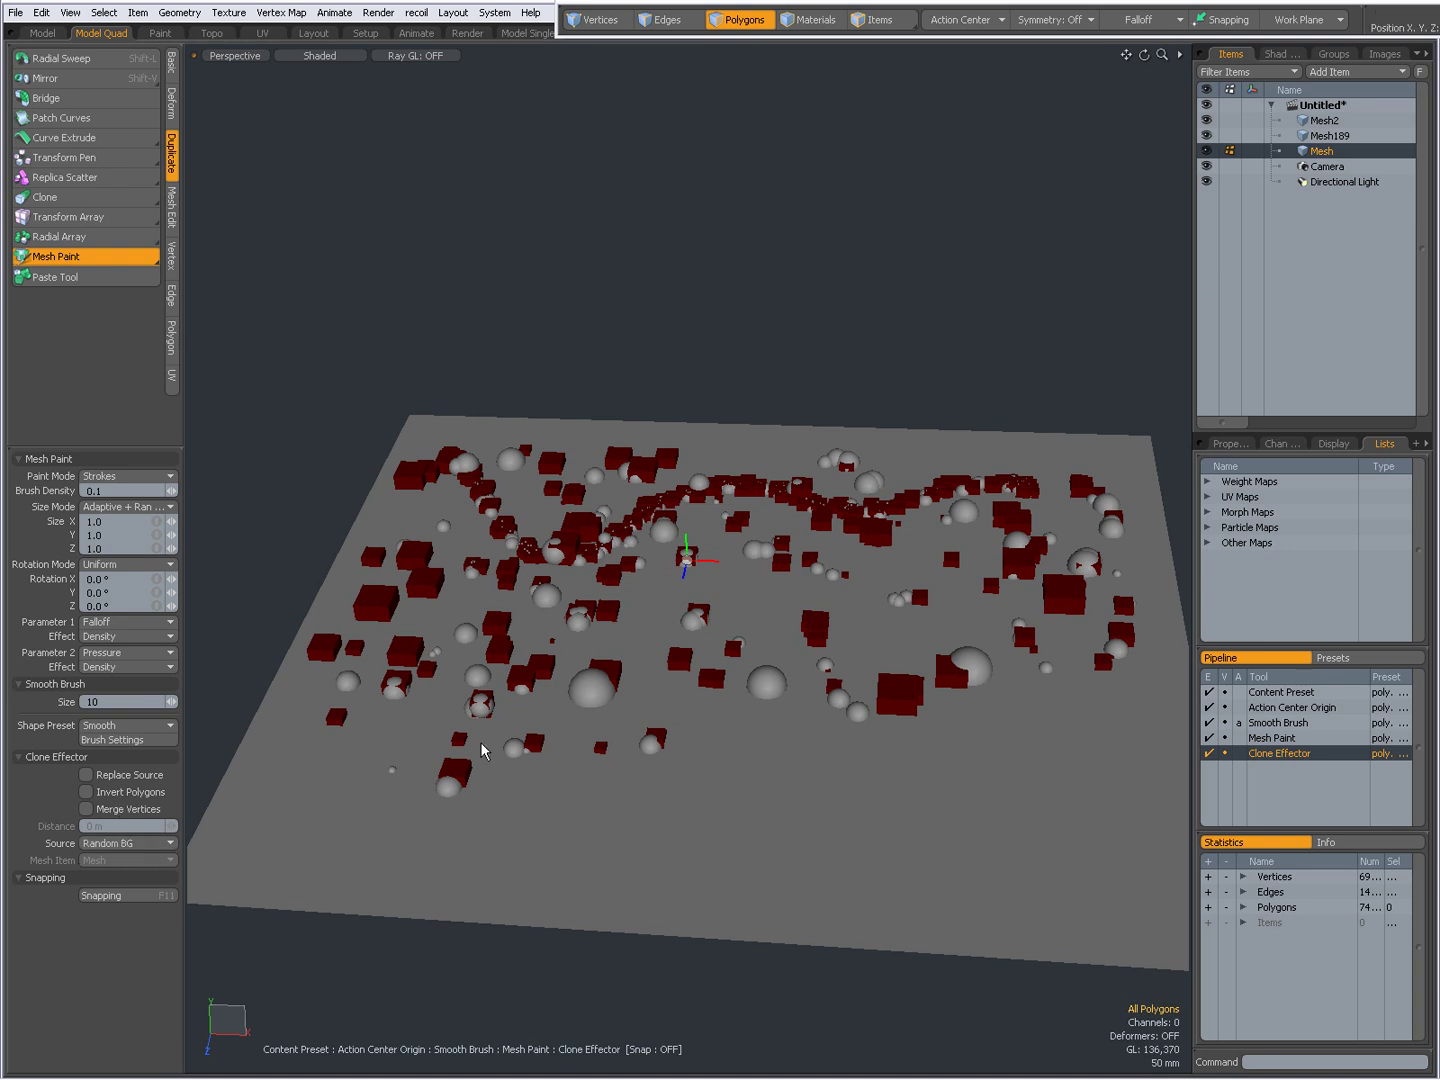
pyautogui.moveTo(887, 640)
pyautogui.mouseDown()
pyautogui.moveTo(855, 714)
pyautogui.moveTo(745, 776)
pyautogui.mouseUp()
pyautogui.moveTo(731, 660)
pyautogui.mouseDown()
pyautogui.moveTo(757, 586)
pyautogui.moveTo(670, 573)
pyautogui.moveTo(649, 626)
pyautogui.moveTo(706, 701)
pyautogui.moveTo(699, 726)
pyautogui.moveTo(658, 708)
pyautogui.moveTo(632, 664)
pyautogui.moveTo(528, 663)
pyautogui.moveTo(515, 619)
pyautogui.moveTo(433, 624)
pyautogui.mouseUp()
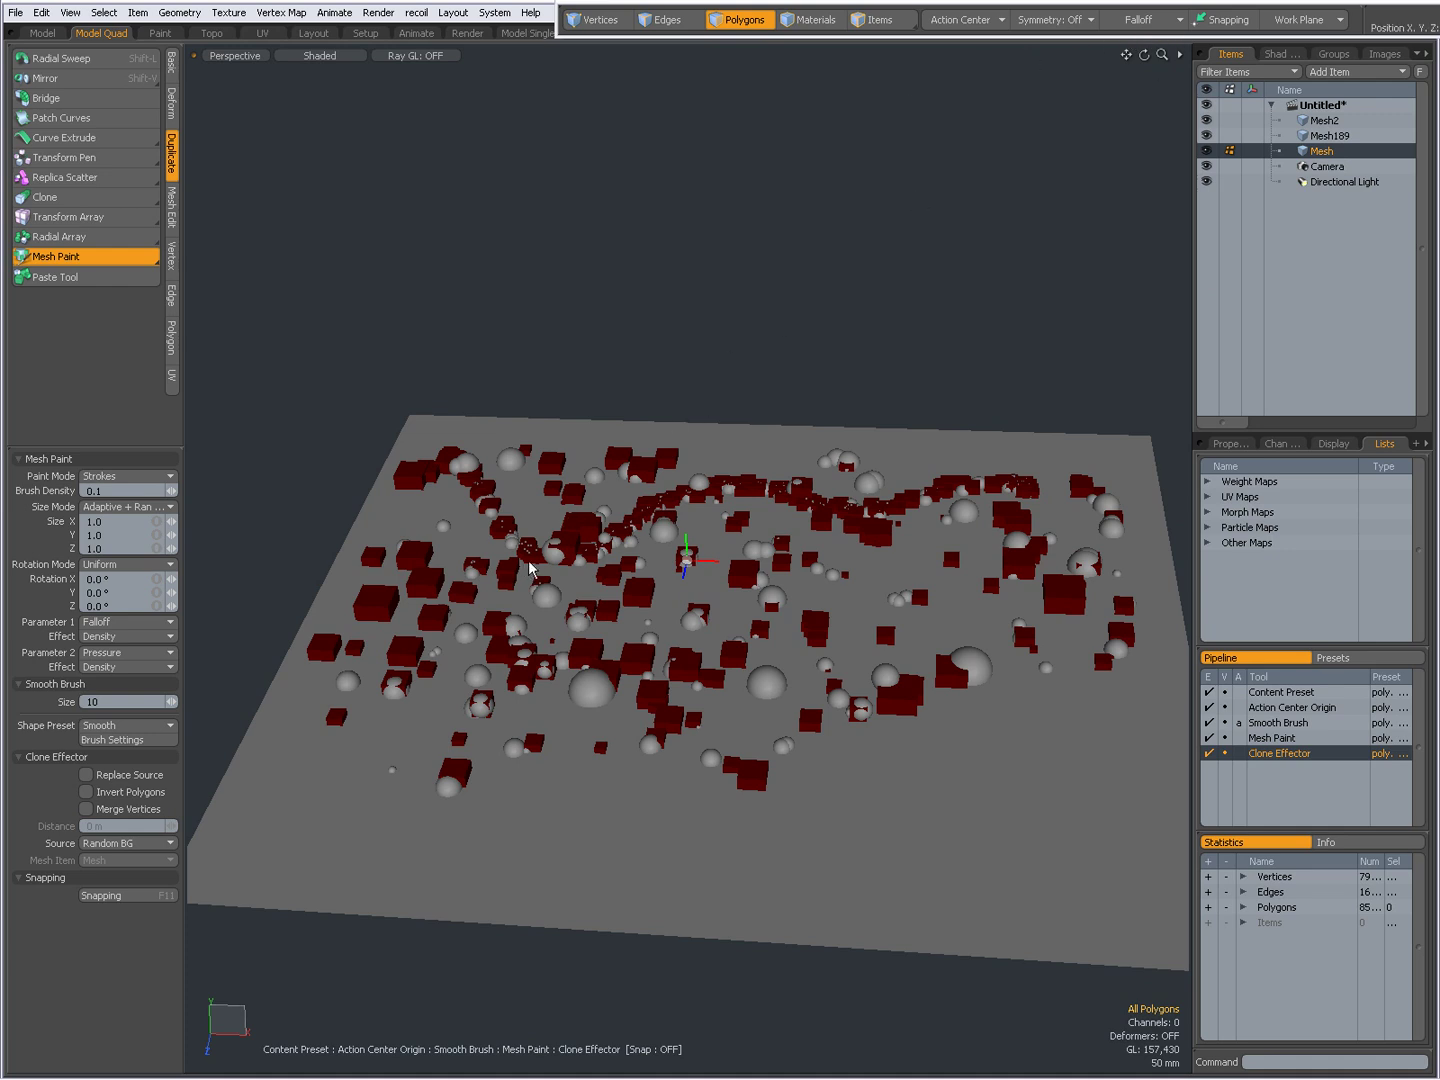
pyautogui.moveTo(530, 505)
pyautogui.mouseDown()
pyautogui.moveTo(445, 500)
pyautogui.moveTo(426, 525)
pyautogui.moveTo(559, 671)
pyautogui.moveTo(585, 773)
pyautogui.moveTo(652, 851)
pyautogui.moveTo(787, 841)
pyautogui.moveTo(933, 787)
pyautogui.moveTo(995, 791)
pyautogui.mouseUp()
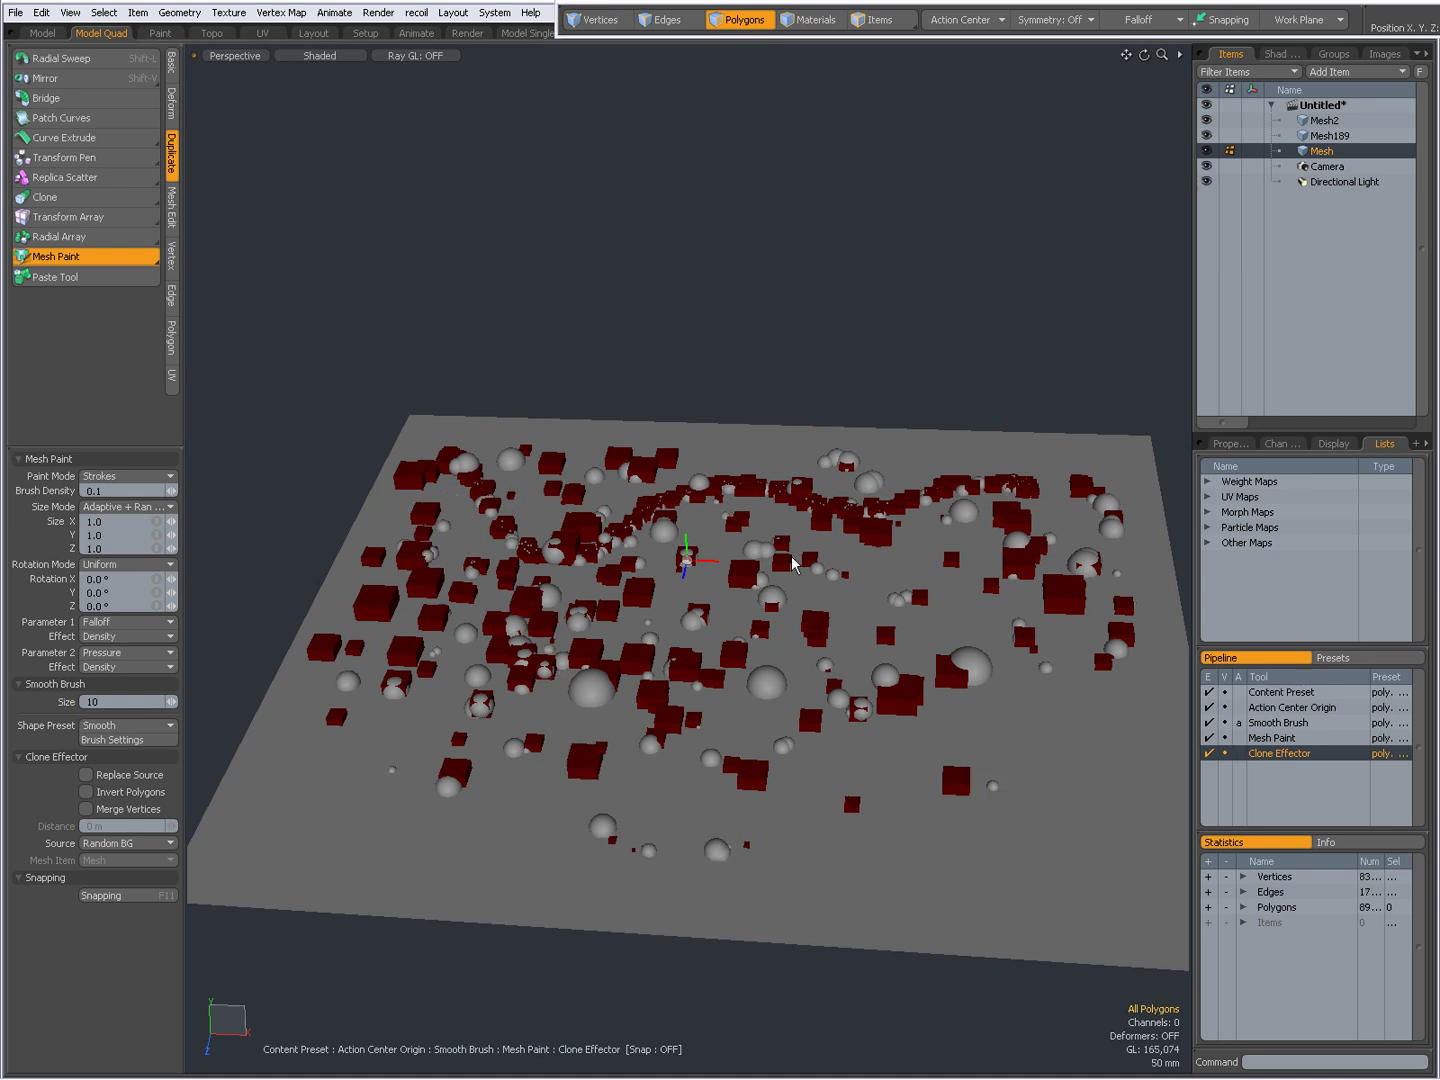